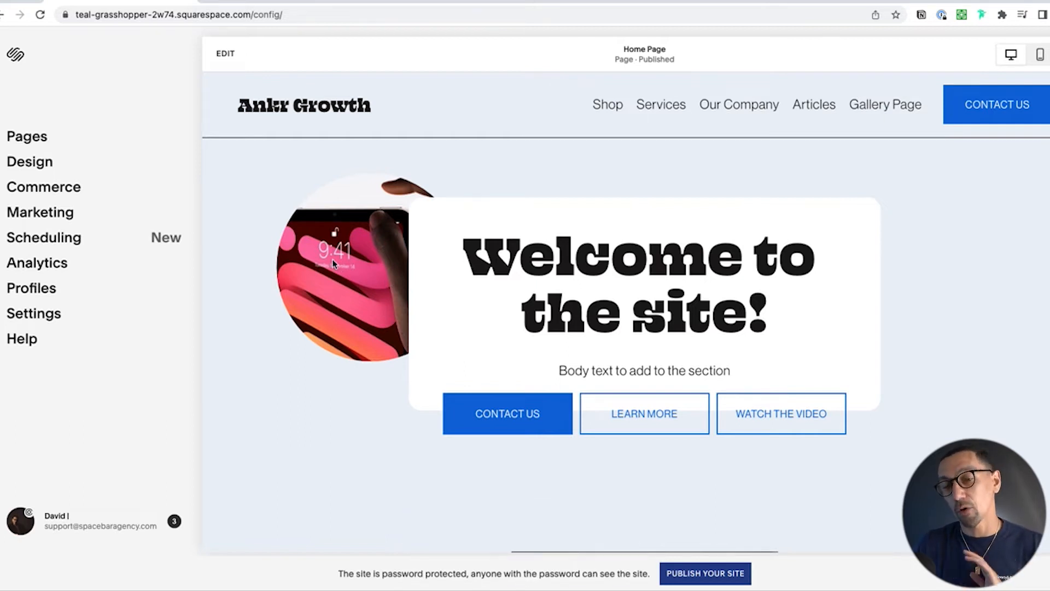
Step: Preview the home page in mobile view and examine how the hero section's text, buttons and image stack, returning to desktop view
{"action": "left_click", "coordinate": [1043, 55]}
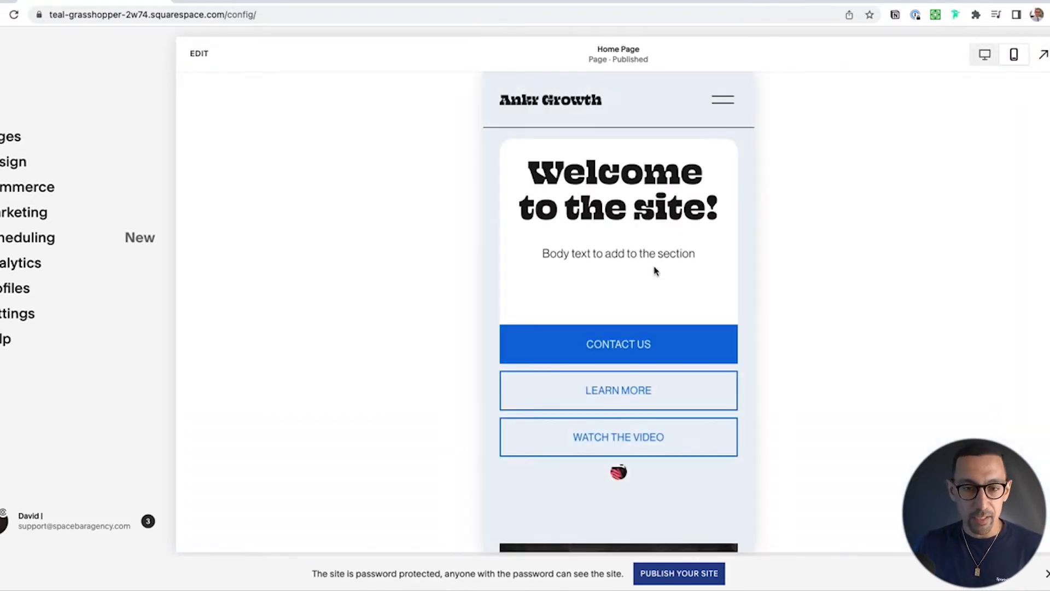
{"action": "scroll", "coordinate": [633, 297], "scroll_direction": "down", "scroll_amount": 3}
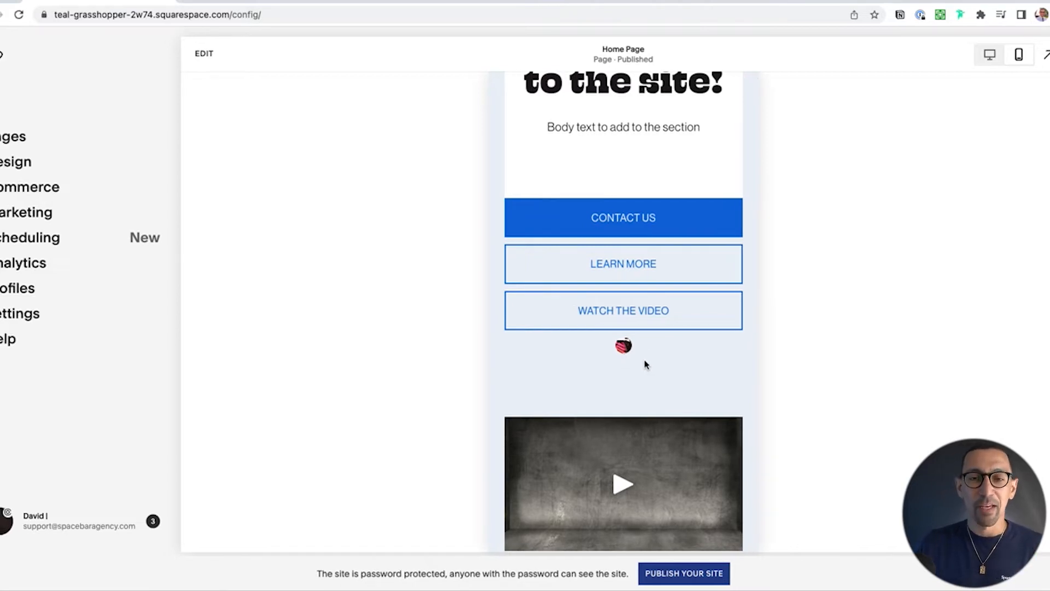
{"action": "scroll", "coordinate": [639, 361], "scroll_direction": "up", "scroll_amount": 1}
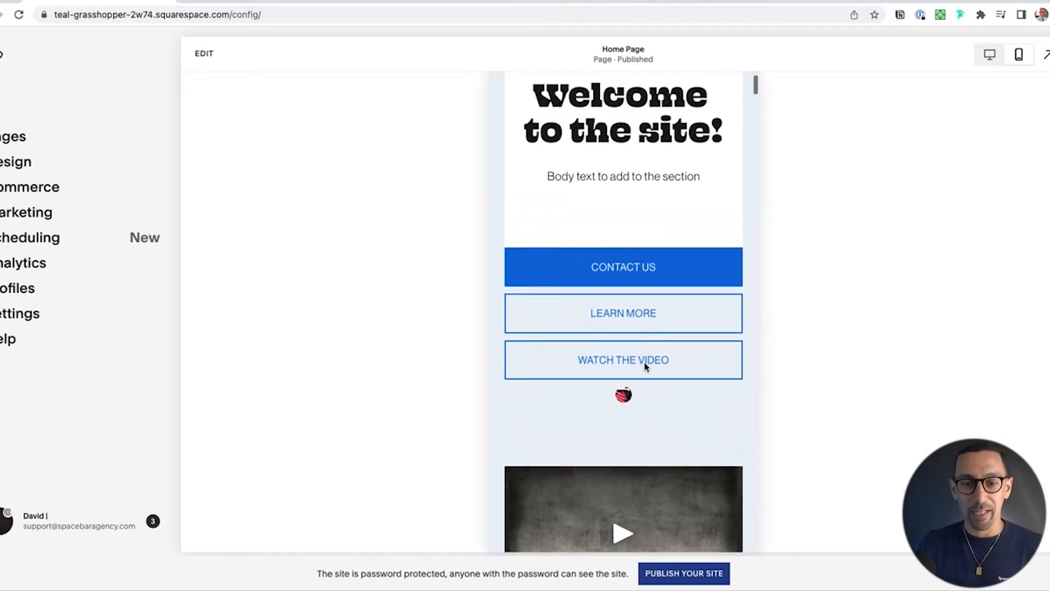
{"action": "scroll", "coordinate": [645, 362], "scroll_direction": "down", "scroll_amount": 2}
{"action": "scroll", "coordinate": [644, 362], "scroll_direction": "up", "scroll_amount": 1}
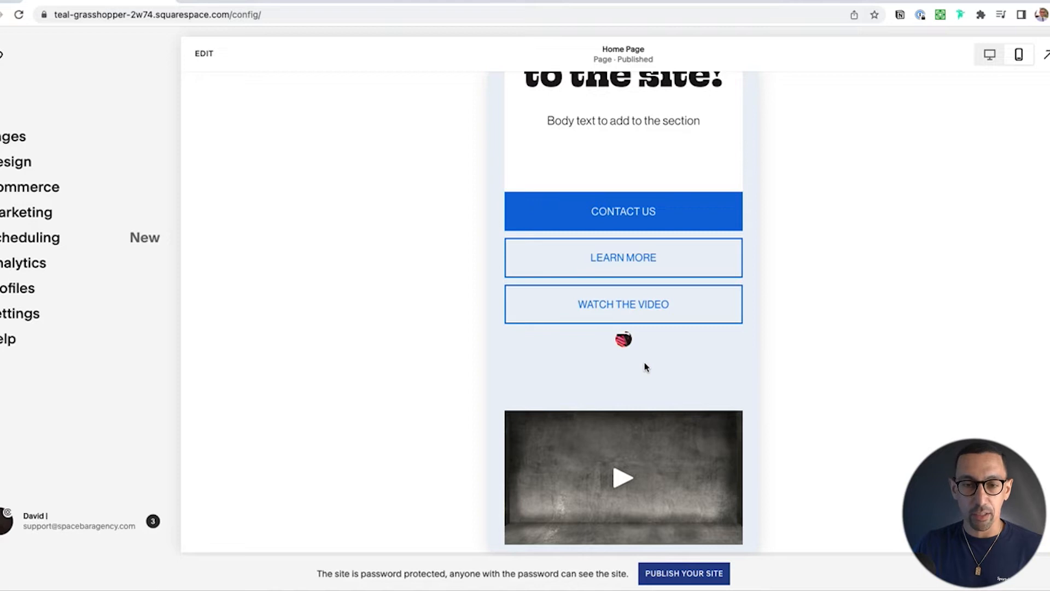
{"action": "scroll", "coordinate": [644, 362], "scroll_direction": "up", "scroll_amount": 3}
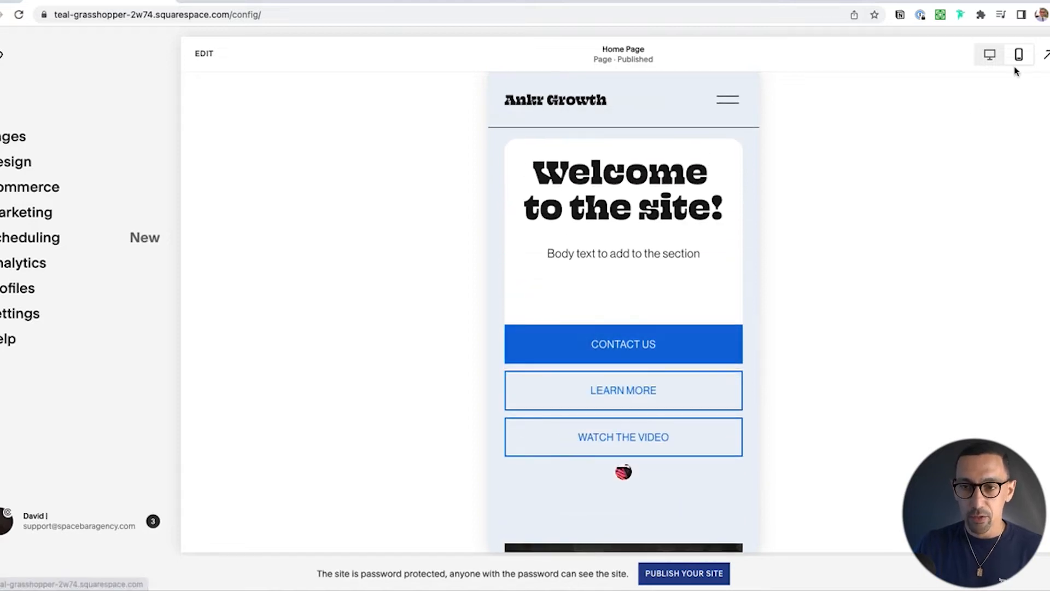
{"action": "left_click", "coordinate": [989, 55]}
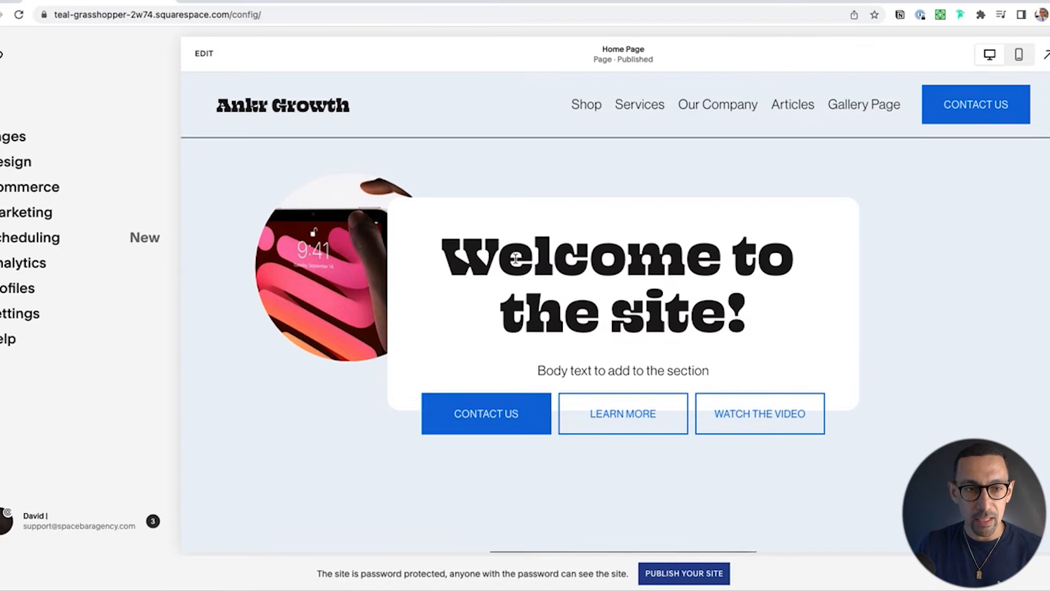
Step: Start editing the home page and resize the hero section's grid so it ends just below the three buttons
{"action": "left_click", "coordinate": [204, 54]}
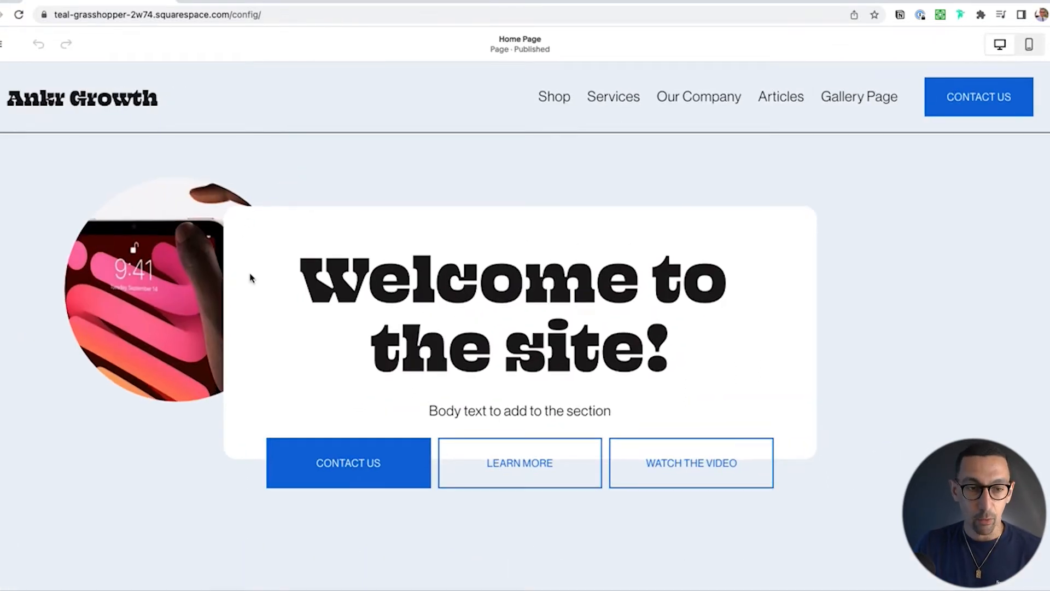
{"action": "scroll", "coordinate": [250, 278], "scroll_direction": "down", "scroll_amount": 3}
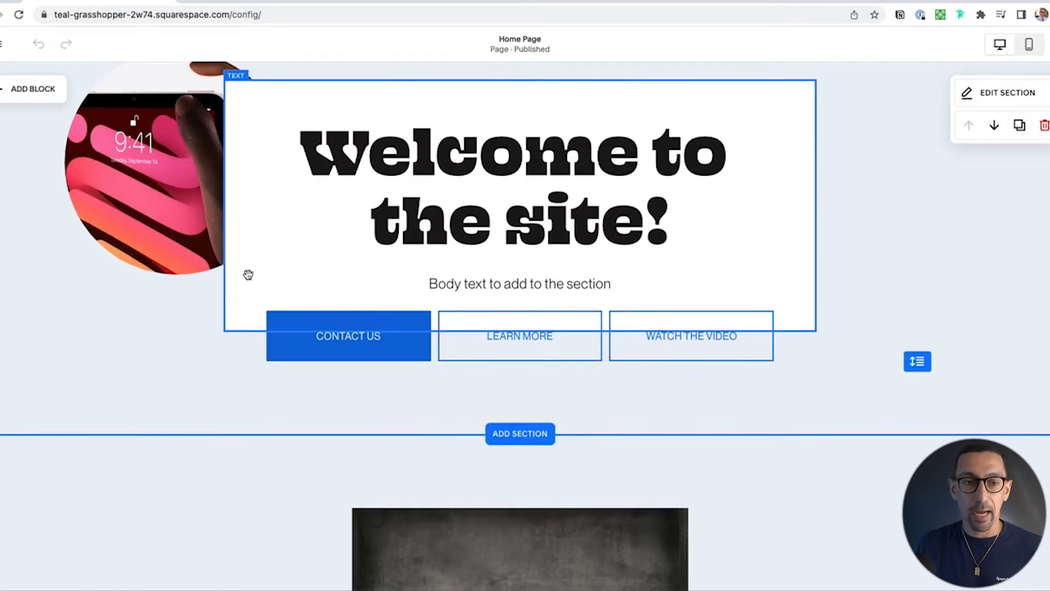
{"action": "scroll", "coordinate": [247, 276], "scroll_direction": "up", "scroll_amount": 1}
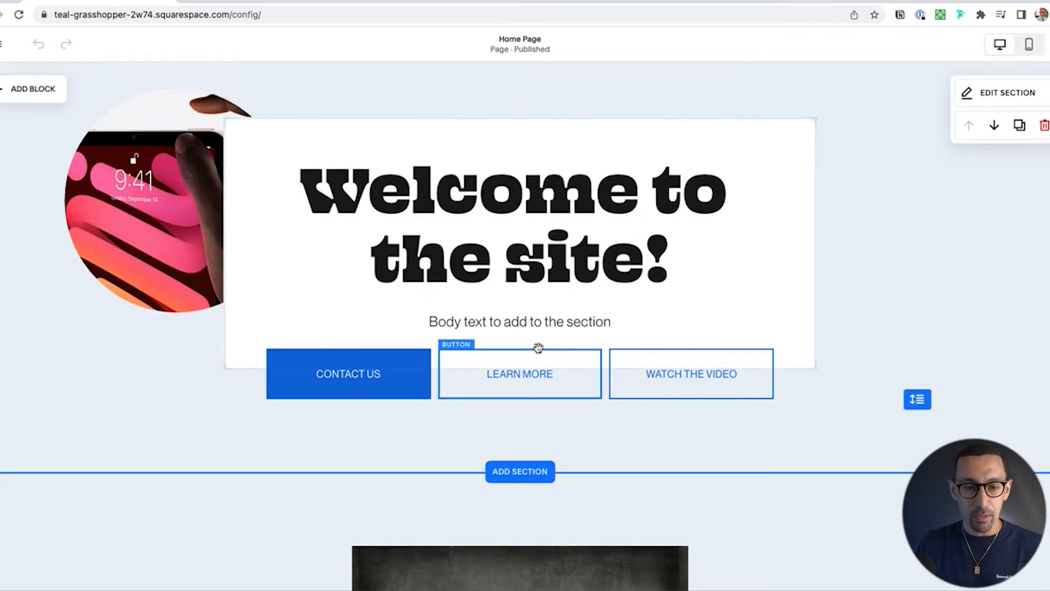
{"action": "left_click_drag", "start_coordinate": [917, 399], "coordinate": [900, 495]}
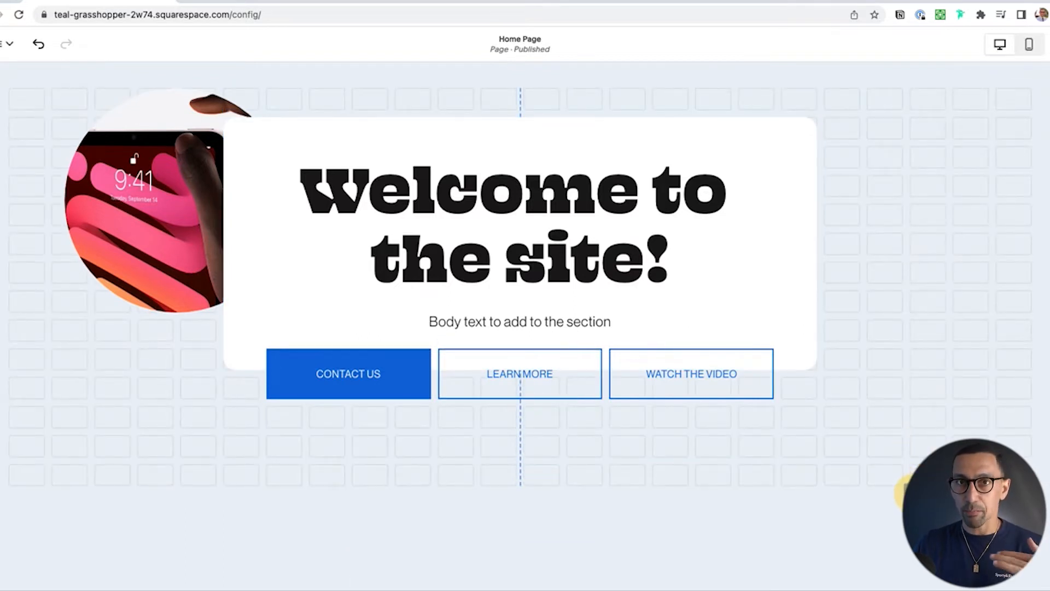
{"action": "left_click_drag", "start_coordinate": [900, 492], "coordinate": [924, 414]}
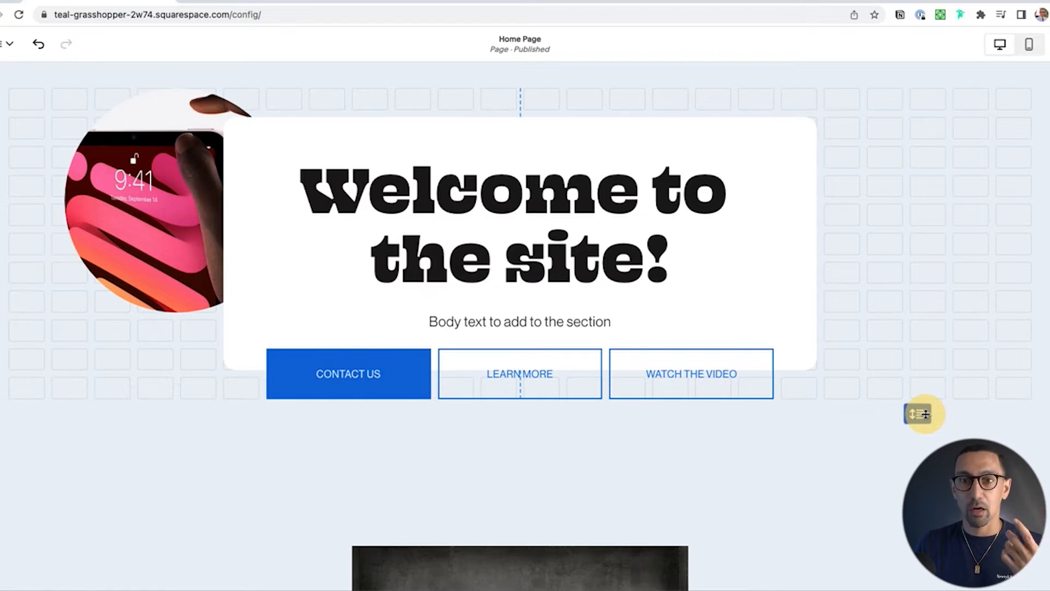
{"action": "mouse_move", "coordinate": [925, 414]}
{"action": "left_mouse_down"}
{"action": "mouse_move", "coordinate": [921, 436]}
{"action": "mouse_move", "coordinate": [921, 413]}
{"action": "left_mouse_up"}
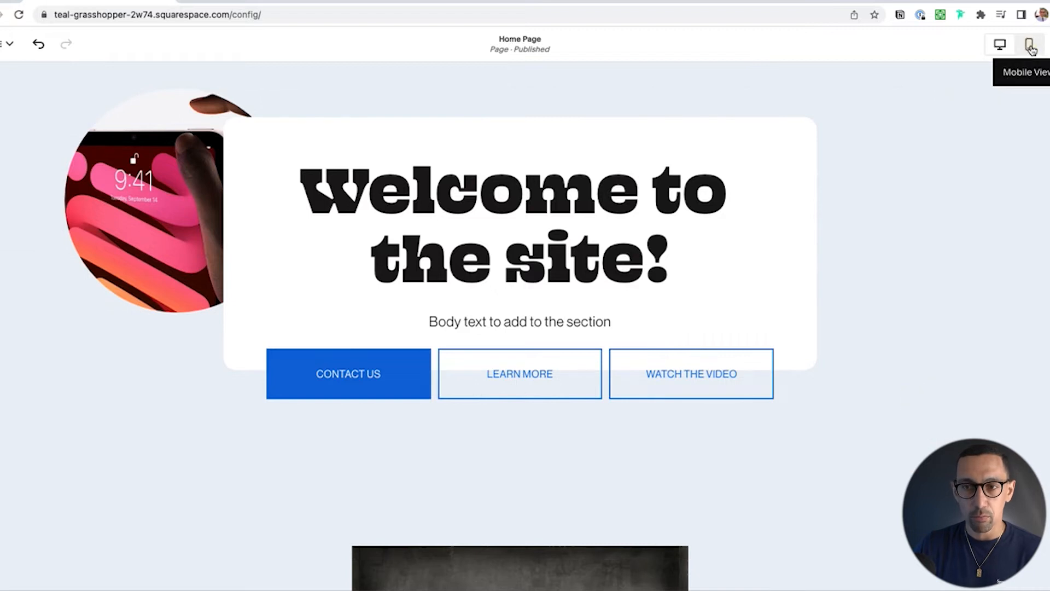
Step: In mobile view, move the tiny image from beneath the Watch the Video button to the top of the welcome text block
{"action": "left_click", "coordinate": [1030, 46]}
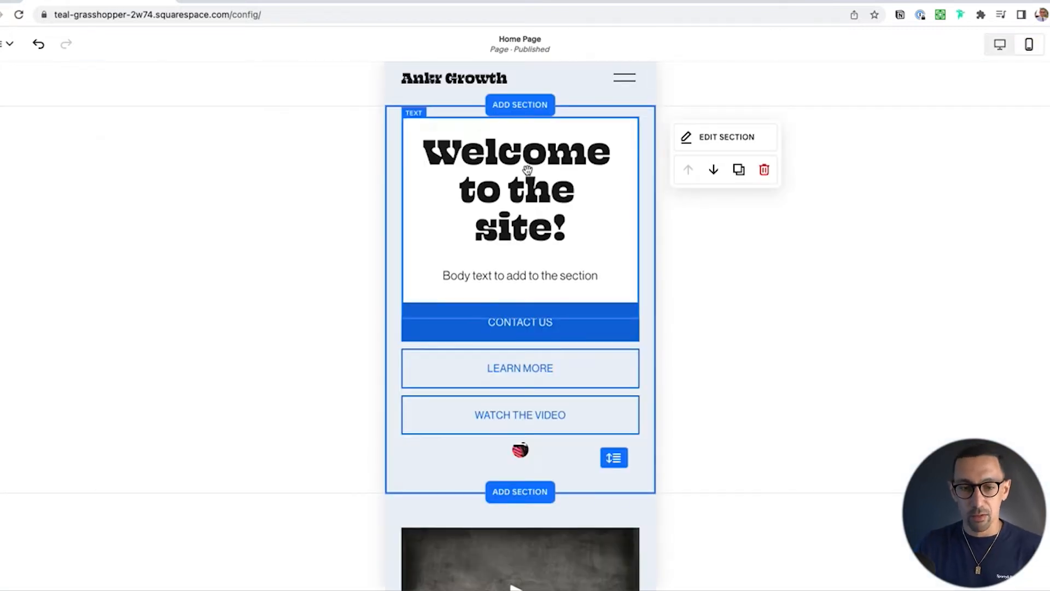
{"action": "scroll", "coordinate": [528, 219], "scroll_direction": "down", "scroll_amount": 3}
{"action": "left_click", "coordinate": [521, 374]}
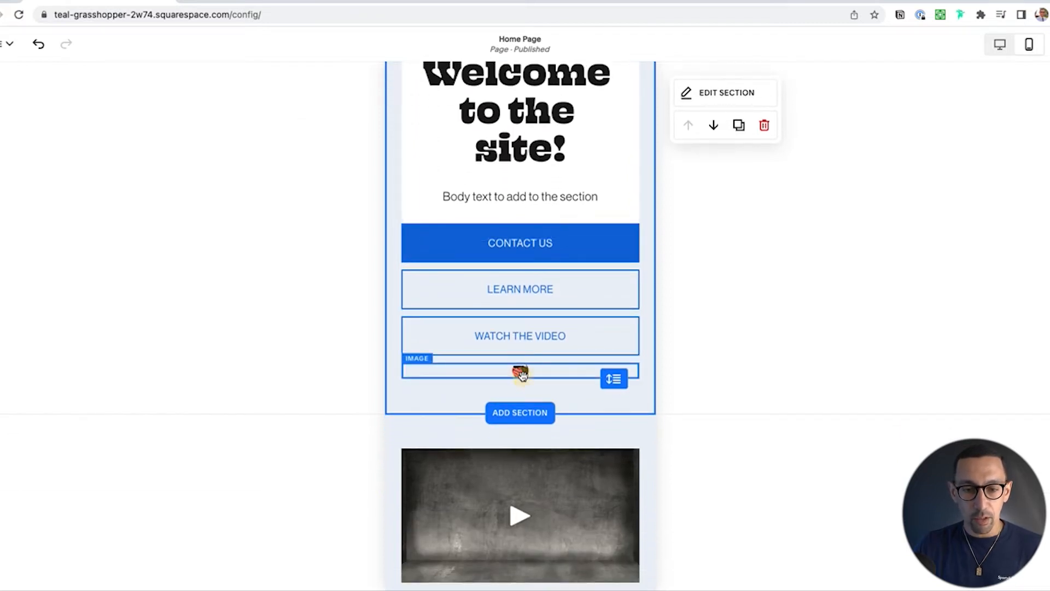
{"action": "mouse_move", "coordinate": [520, 376]}
{"action": "left_mouse_down"}
{"action": "mouse_move", "coordinate": [520, 539]}
{"action": "mouse_move", "coordinate": [530, 380]}
{"action": "left_mouse_up"}
{"action": "left_click_drag", "start_coordinate": [521, 460], "coordinate": [492, 144]}
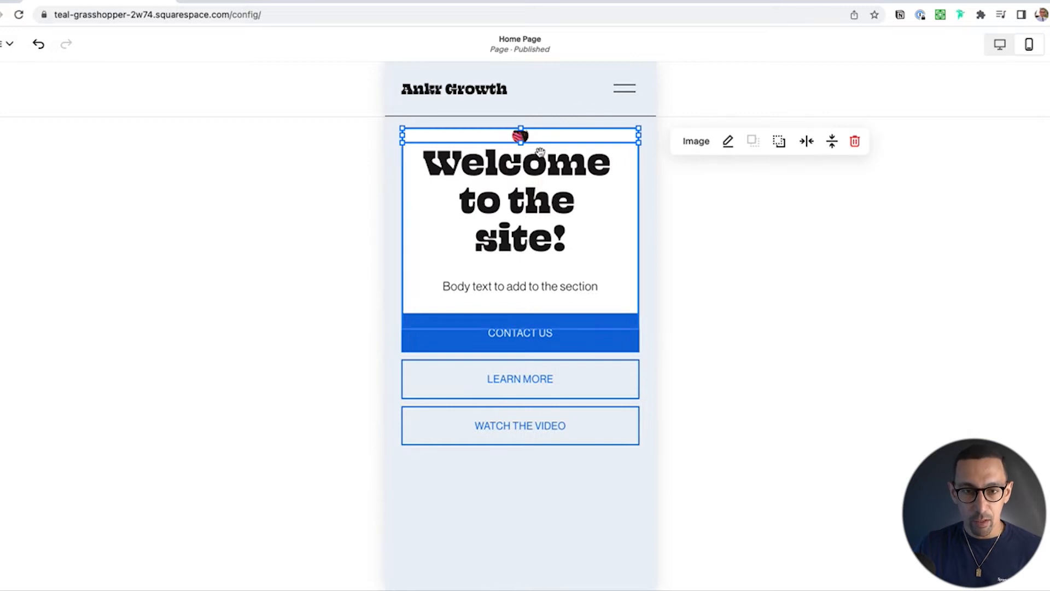
Step: Send the image behind the welcome text block and shorten the mobile hero section to end closer to the buttons
{"action": "left_click", "coordinate": [780, 145]}
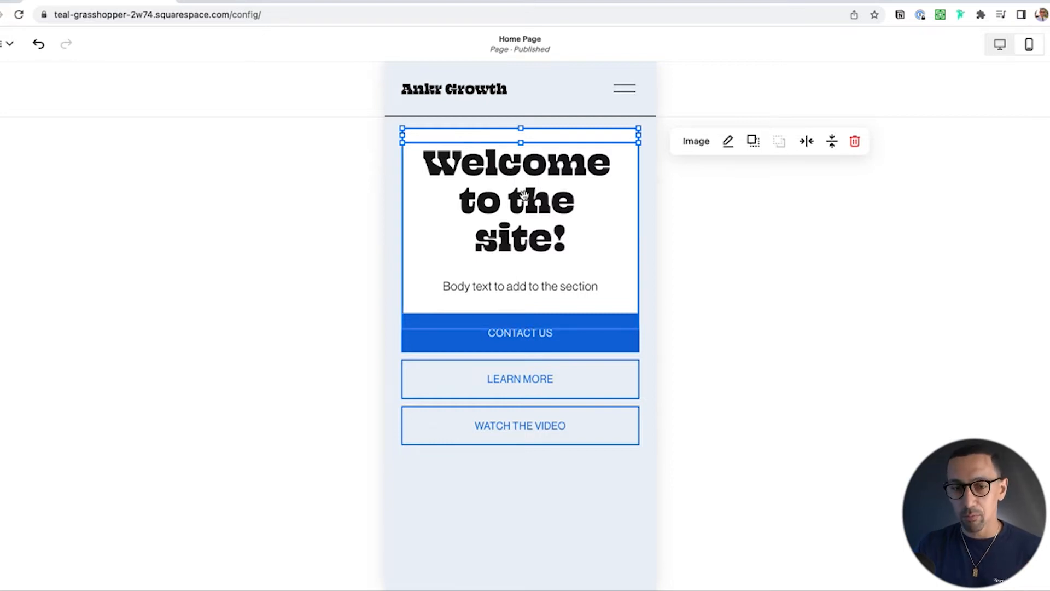
{"action": "left_click", "coordinate": [522, 476]}
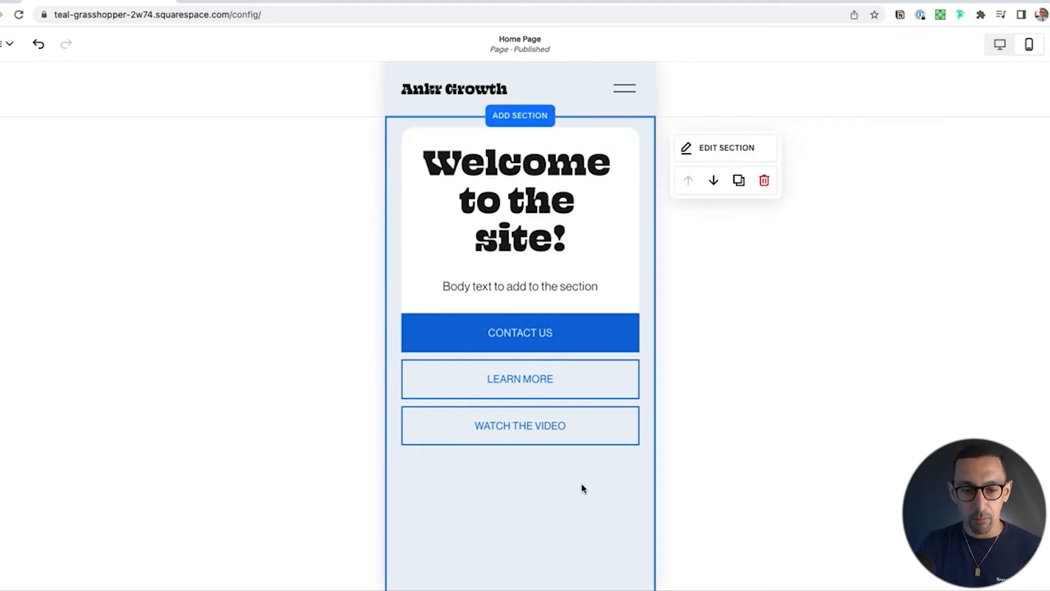
{"action": "scroll", "coordinate": [588, 438], "scroll_direction": "down", "scroll_amount": 2}
{"action": "left_click_drag", "start_coordinate": [614, 546], "coordinate": [631, 358]}
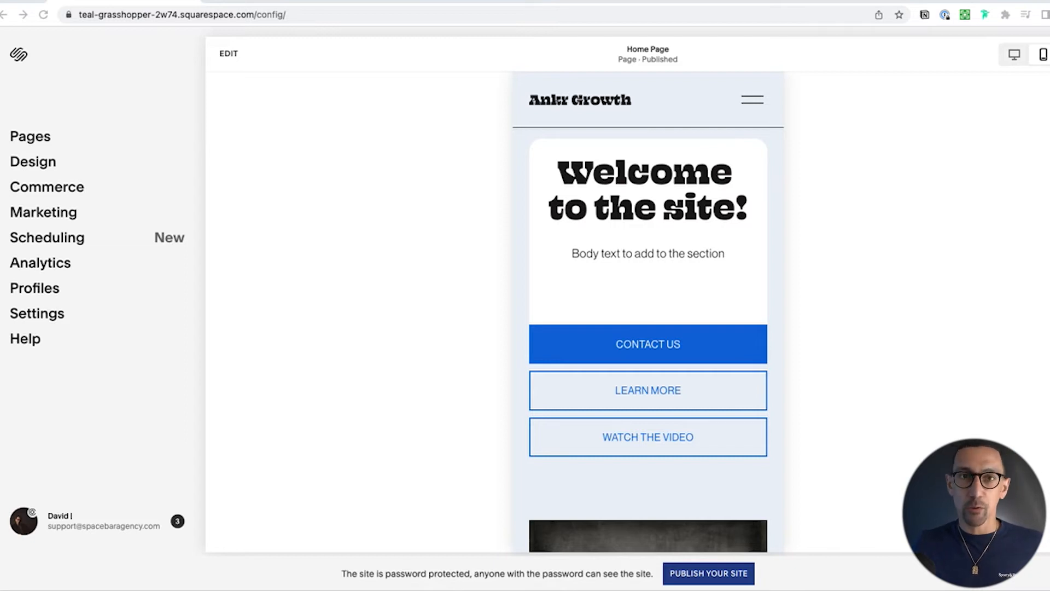
{"action": "left_click", "coordinate": [671, 184]}
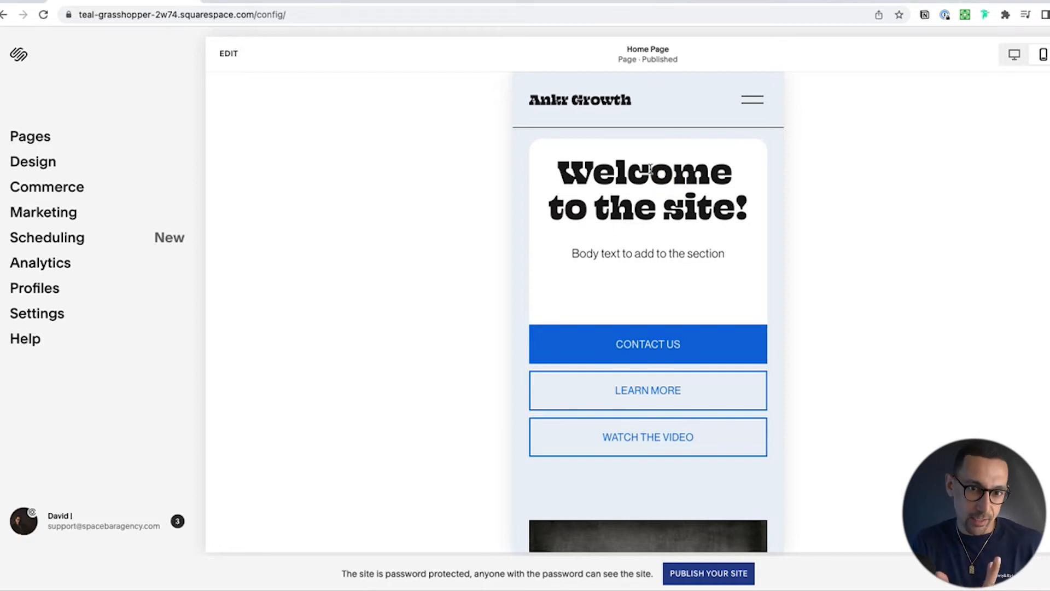
{"action": "left_click_drag", "start_coordinate": [3, 28], "coordinate": [640, 28]}
{"action": "scroll", "coordinate": [553, 239], "scroll_direction": "up", "scroll_amount": 5}
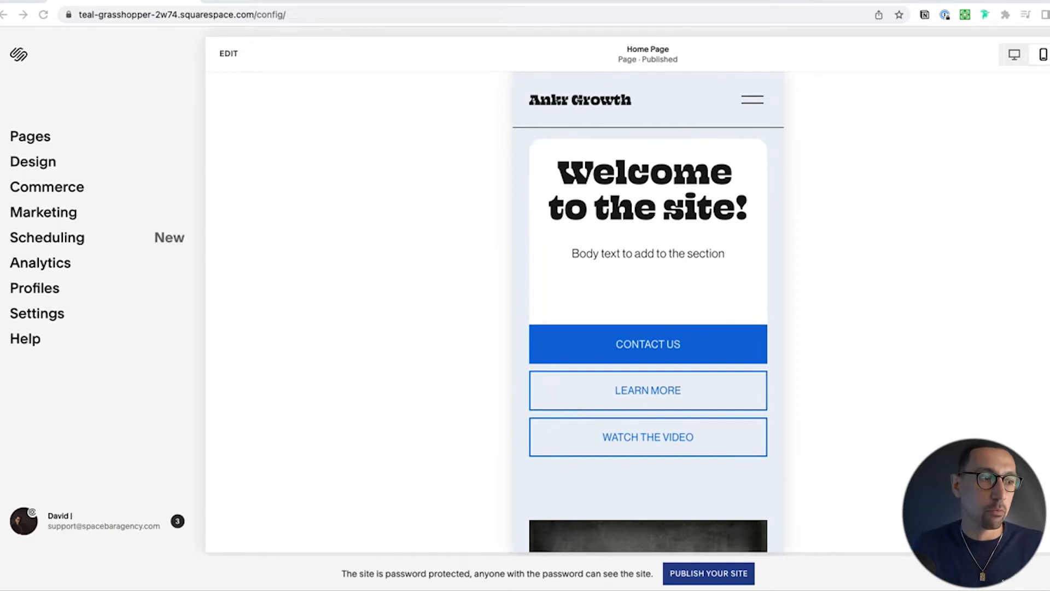
{"action": "left_click", "coordinate": [314, 290]}
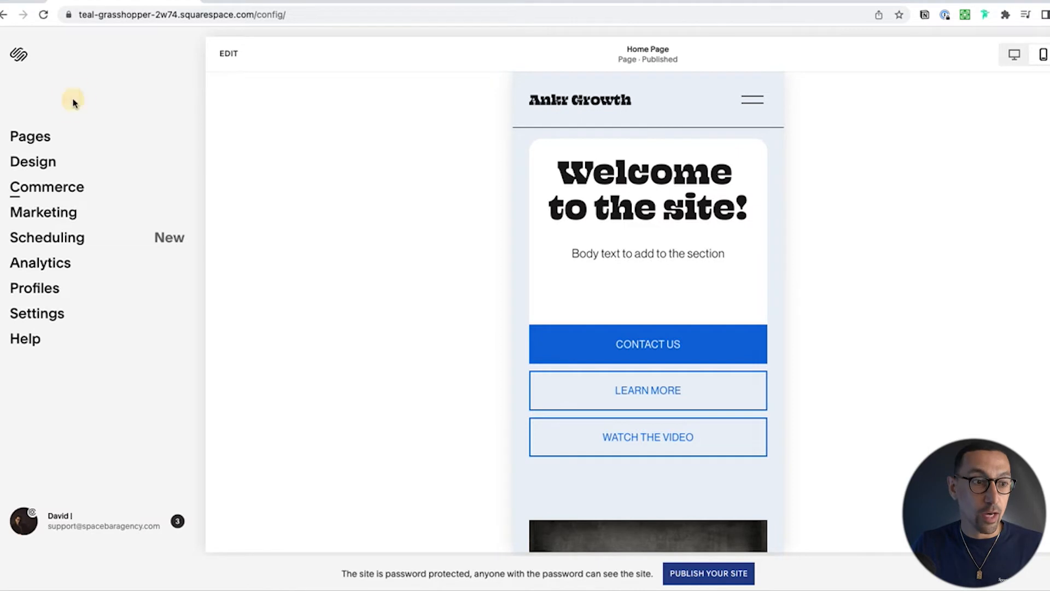
Step: Open the site's Custom CSS under the design settings and insert blank lines above the .header-menu-bg rule
{"action": "left_click", "coordinate": [28, 164]}
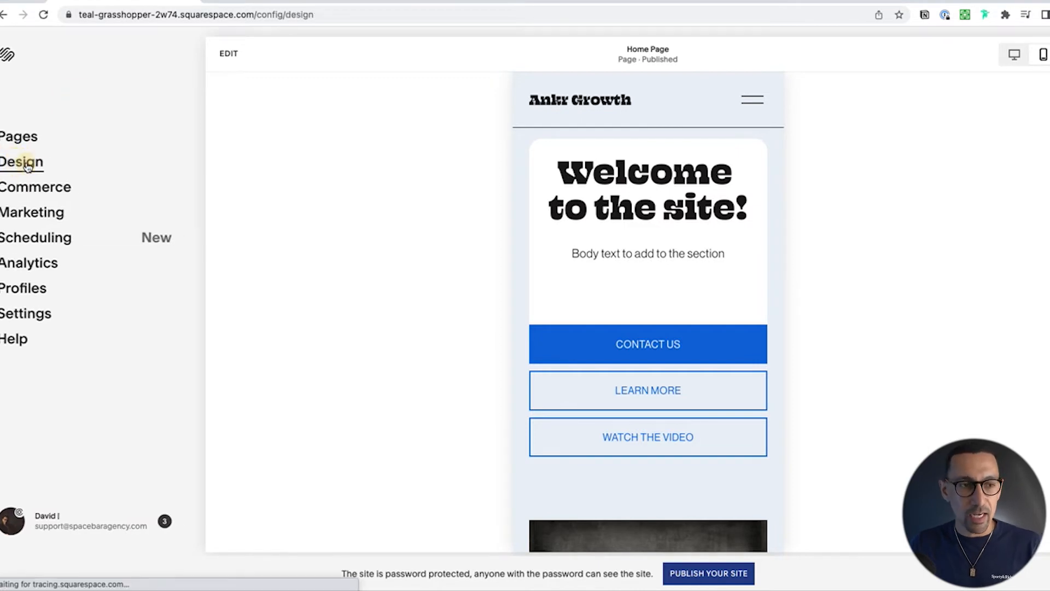
{"action": "left_click", "coordinate": [53, 327]}
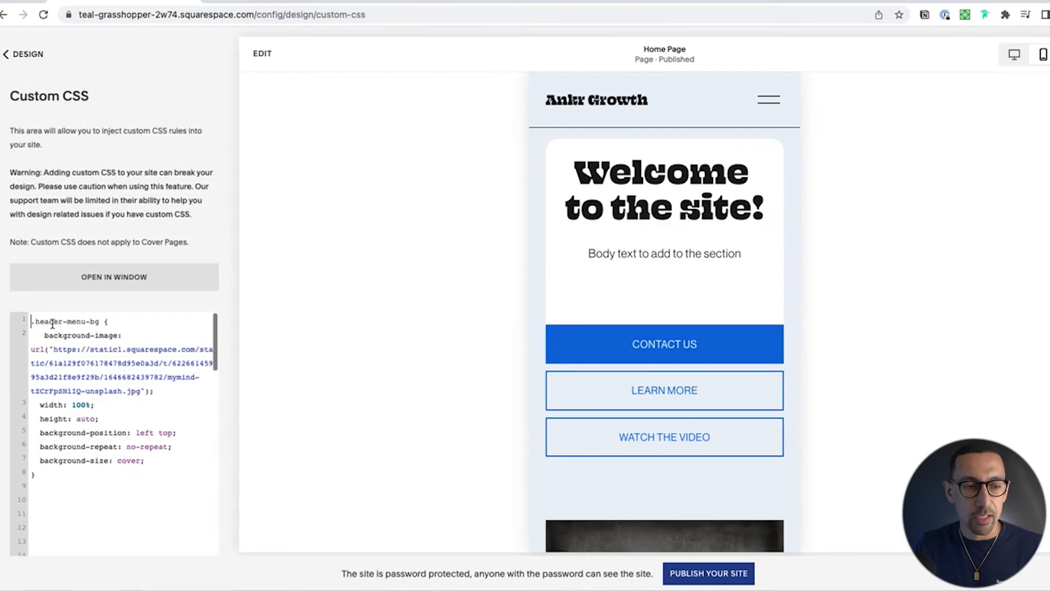
{"action": "key", "text": "Return"}
{"action": "key", "text": "Return"}
{"action": "key", "text": "Return"}
{"action": "key", "text": "Return"}
{"action": "key", "text": "Return"}
{"action": "key", "text": "Return"}
{"action": "key", "text": "Return"}
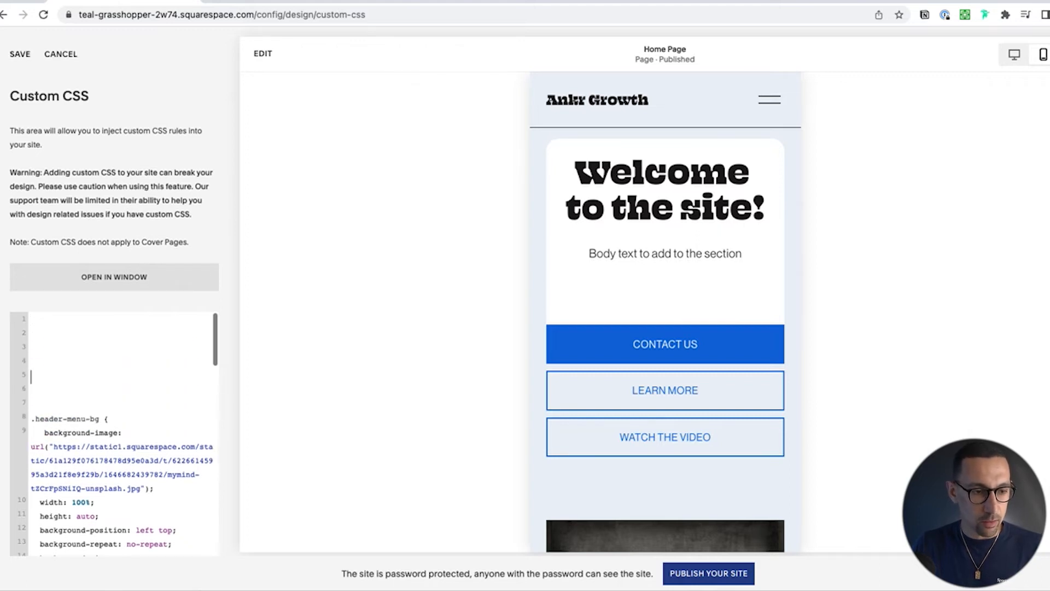
{"action": "key", "text": "Return"}
{"action": "key", "text": "Return"}
{"action": "key", "text": "Return"}
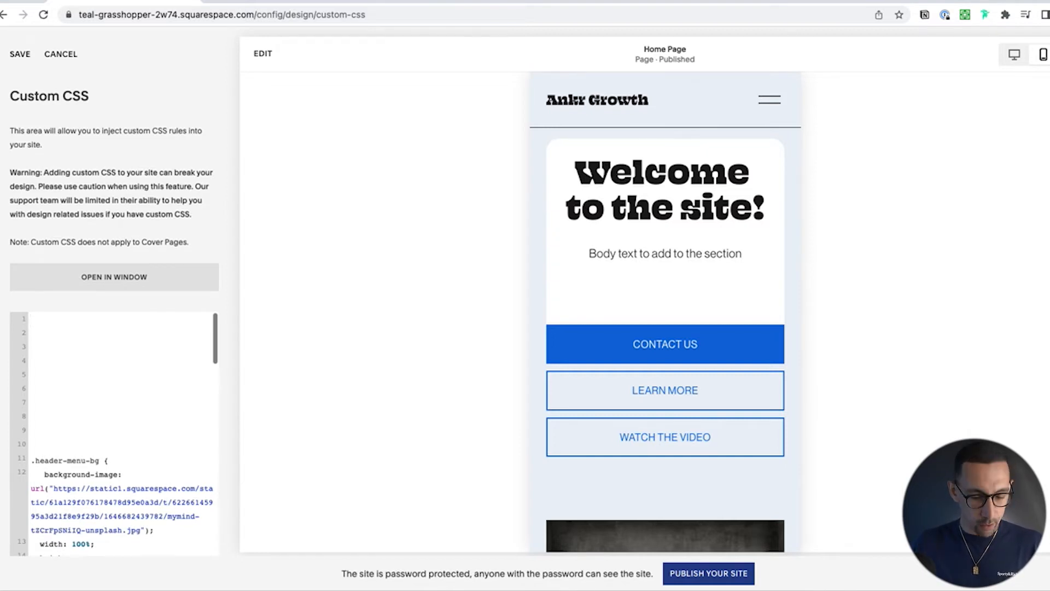
{"action": "type", "text": "@media only screen and (max-width: 640px)"}
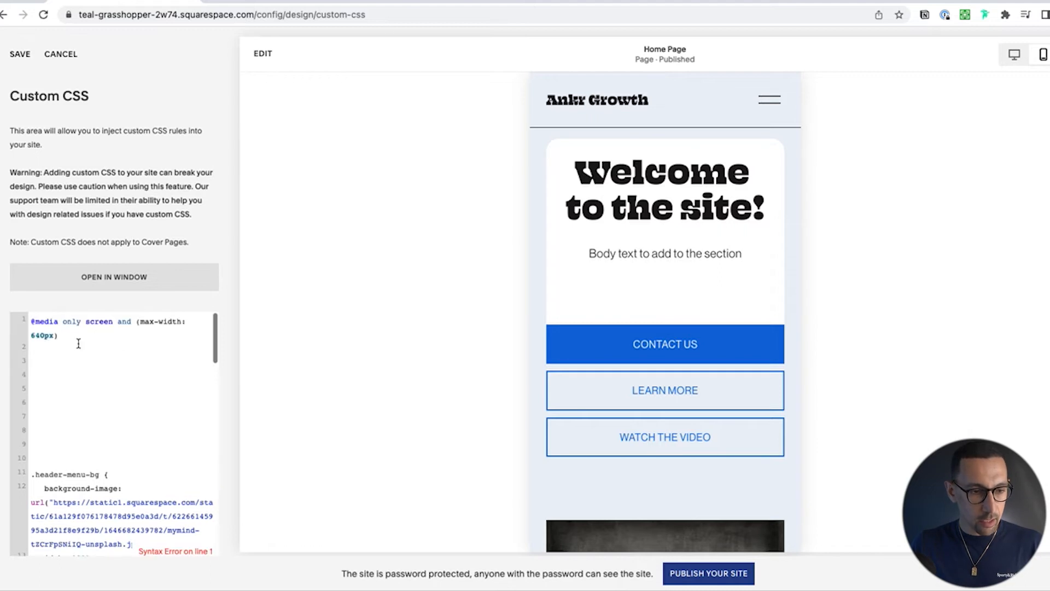
{"action": "scroll", "coordinate": [75, 345], "scroll_direction": "up", "scroll_amount": 5}
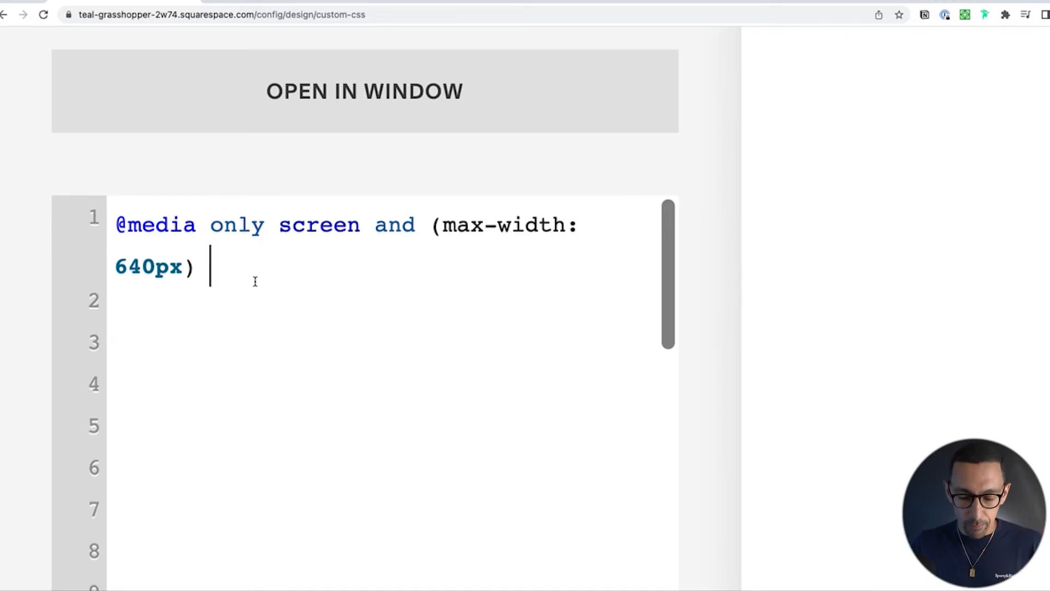
{"action": "type", "text": "{"}
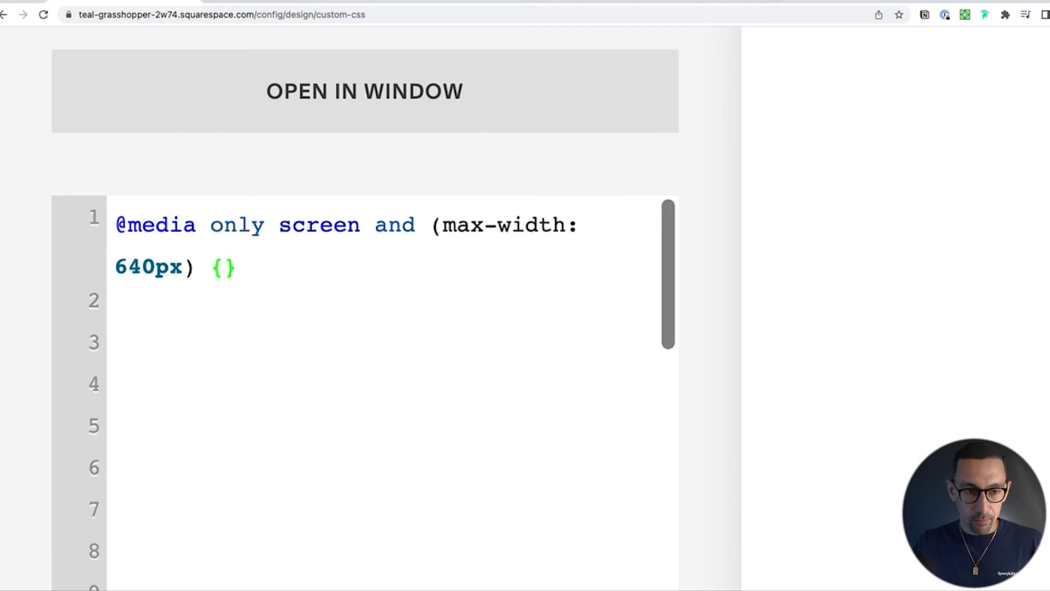
{"action": "key", "text": "Return"}
{"action": "left_click", "coordinate": [217, 267]}
{"action": "left_click", "coordinate": [128, 348]}
{"action": "left_click", "coordinate": [195, 303]}
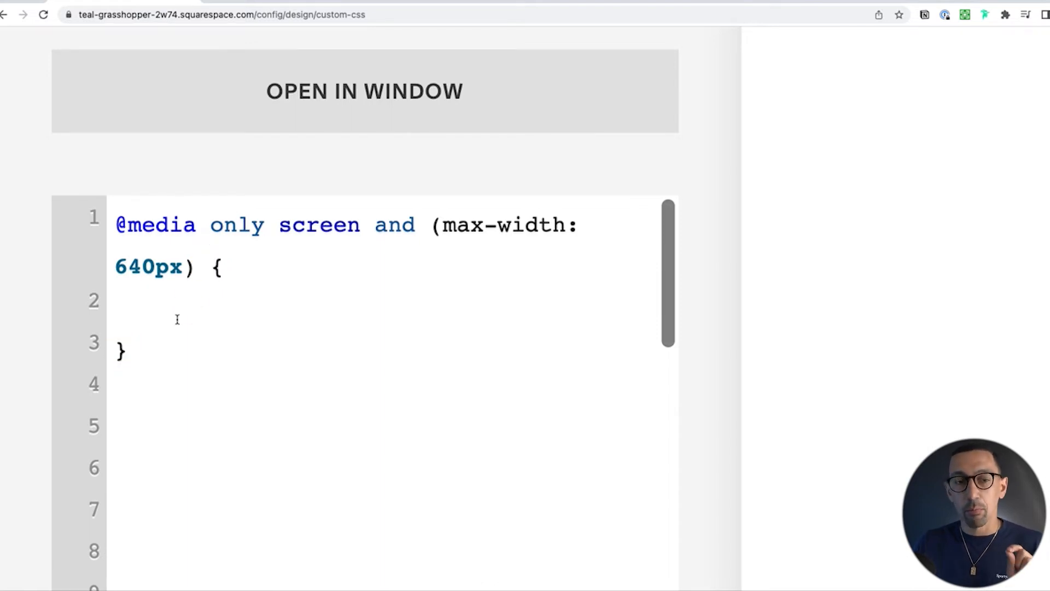
{"action": "key", "text": "super+0"}
{"action": "right_click", "coordinate": [177, 321]}
{"action": "left_click", "coordinate": [84, 382]}
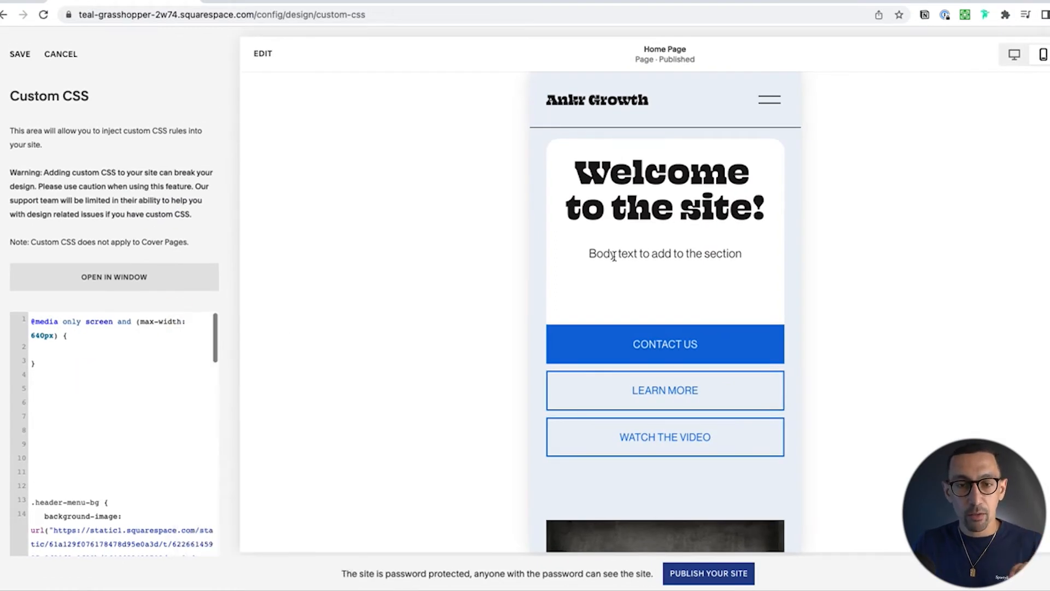
Step: Switch the preview to desktop view and copy the circular hero image's block ID using the Squarespace ID Finder extension
{"action": "left_click", "coordinate": [1014, 55]}
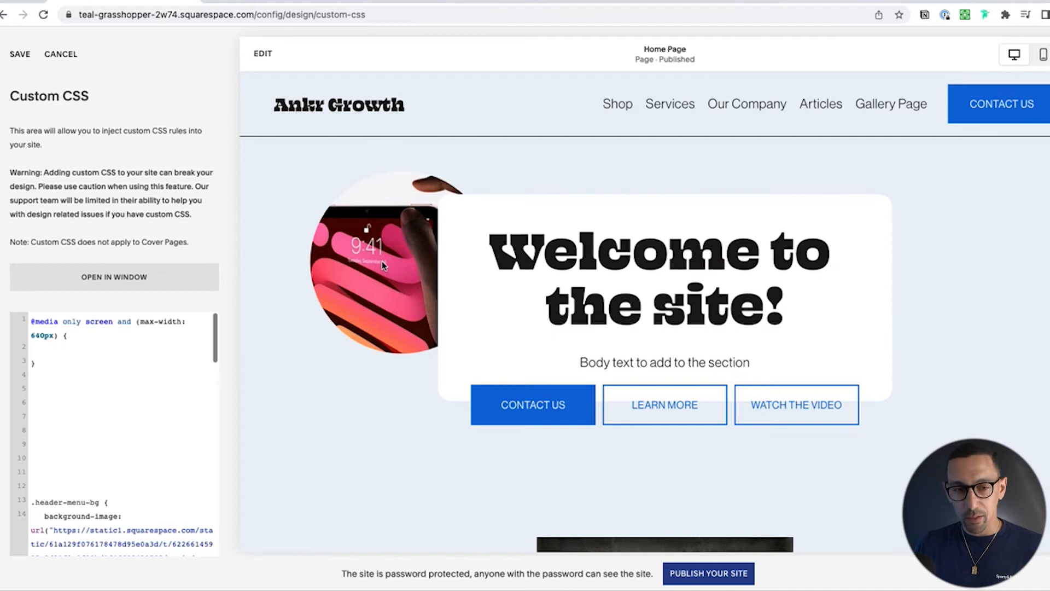
{"action": "left_click", "coordinate": [1007, 16]}
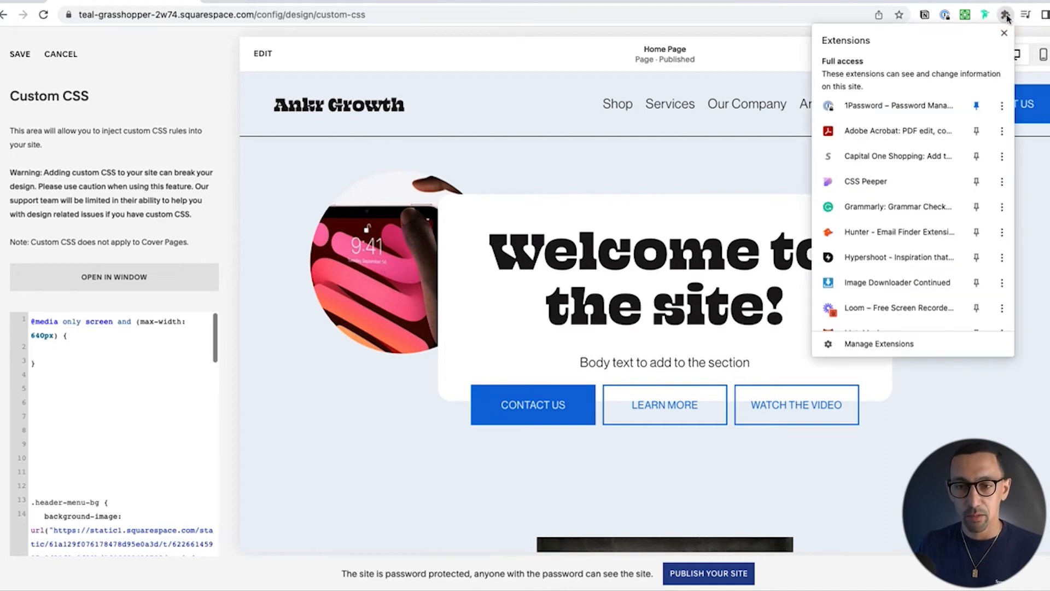
{"action": "scroll", "coordinate": [860, 267], "scroll_direction": "down", "scroll_amount": 2}
{"action": "scroll", "coordinate": [860, 267], "scroll_direction": "down", "scroll_amount": 1}
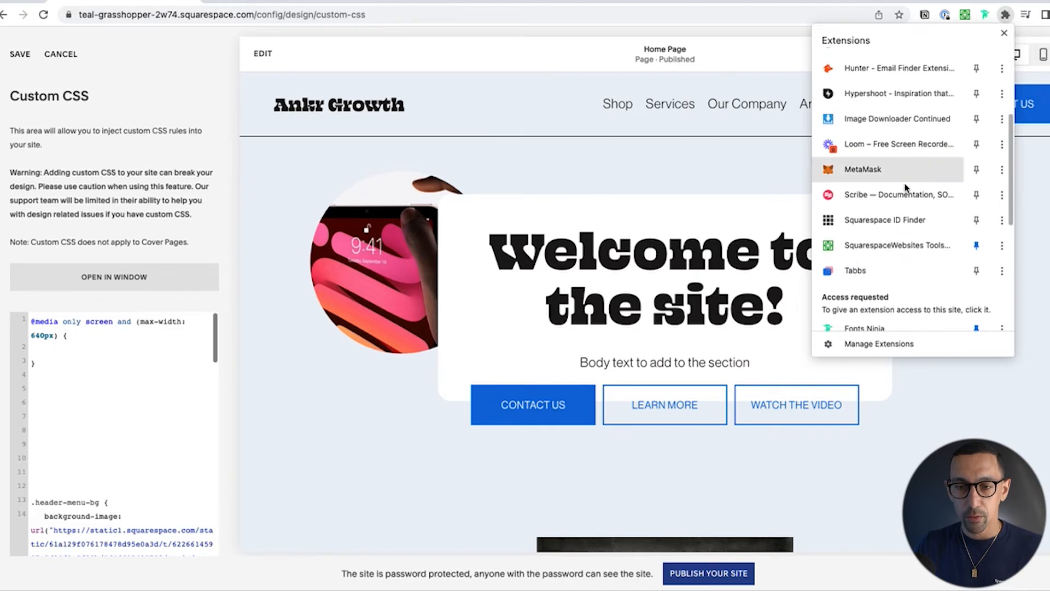
{"action": "left_click", "coordinate": [893, 221]}
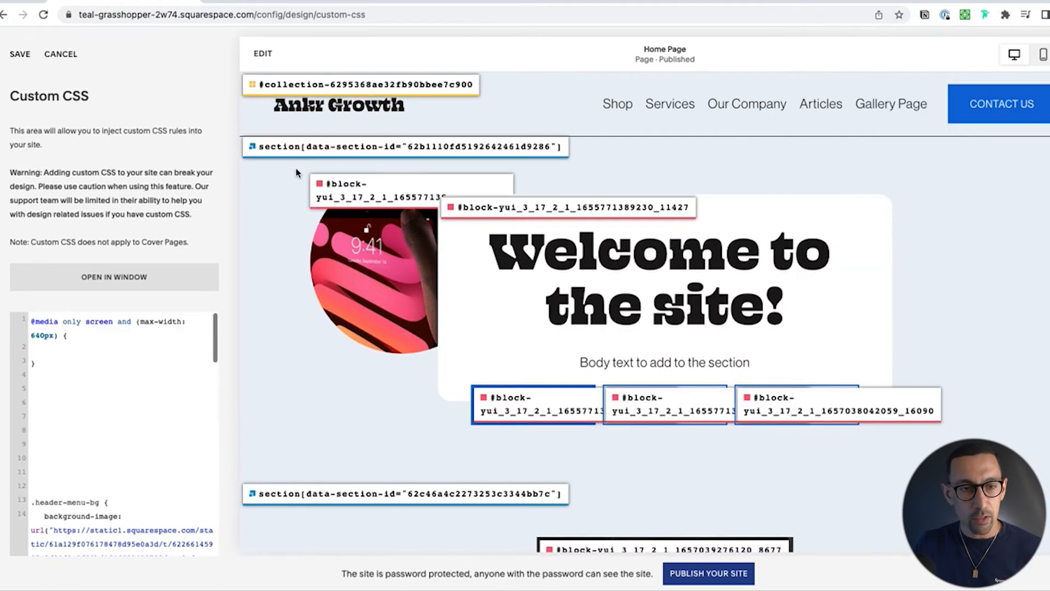
{"action": "left_click", "coordinate": [374, 198]}
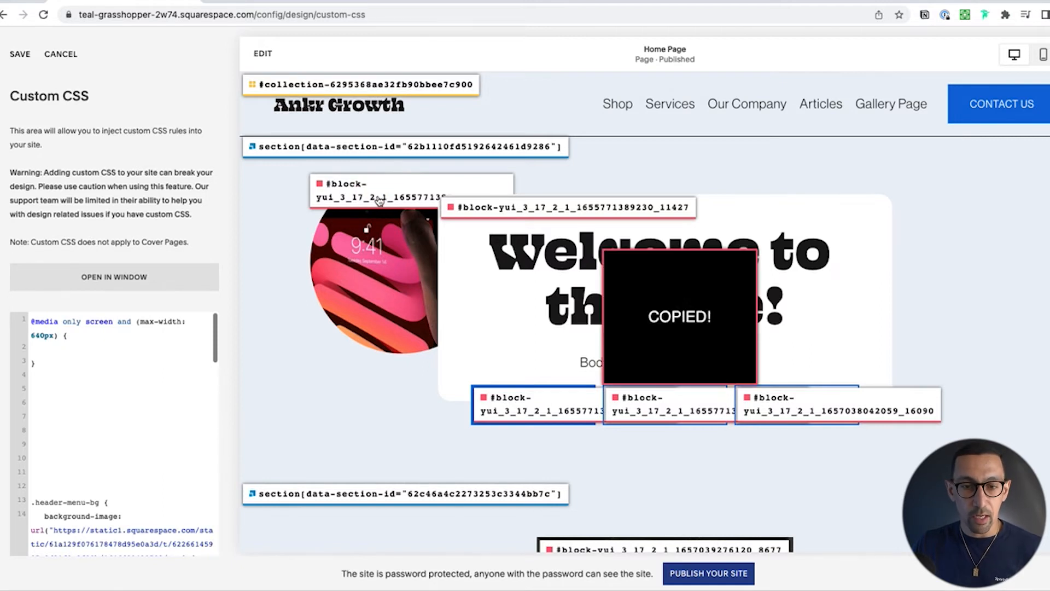
Step: Turn off the Squarespace ID Finder extension's block ID overlay on the page preview
{"action": "left_click", "coordinate": [1005, 15]}
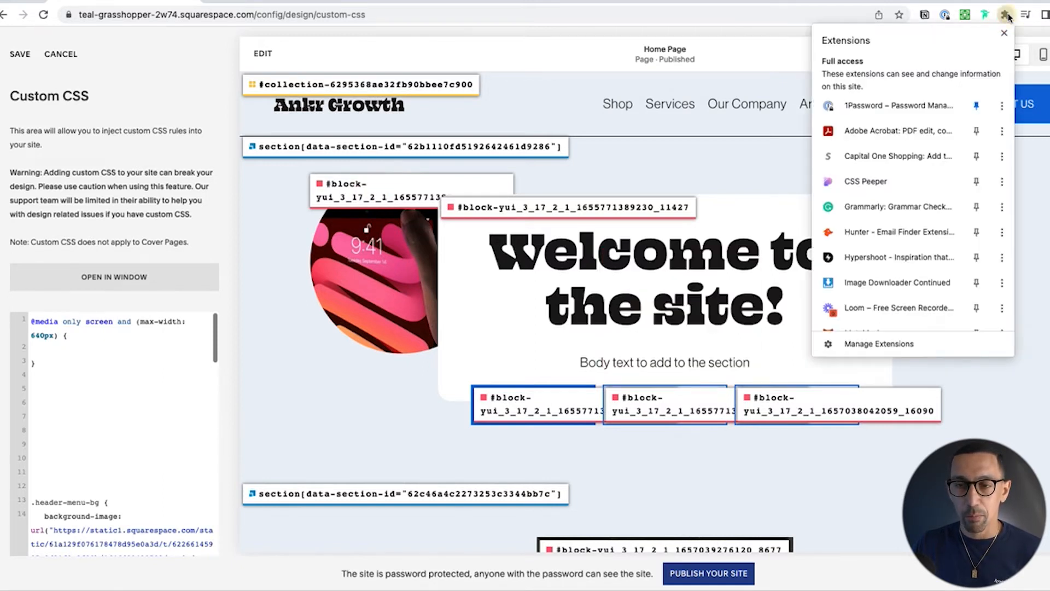
{"action": "scroll", "coordinate": [919, 218], "scroll_direction": "down", "scroll_amount": 5}
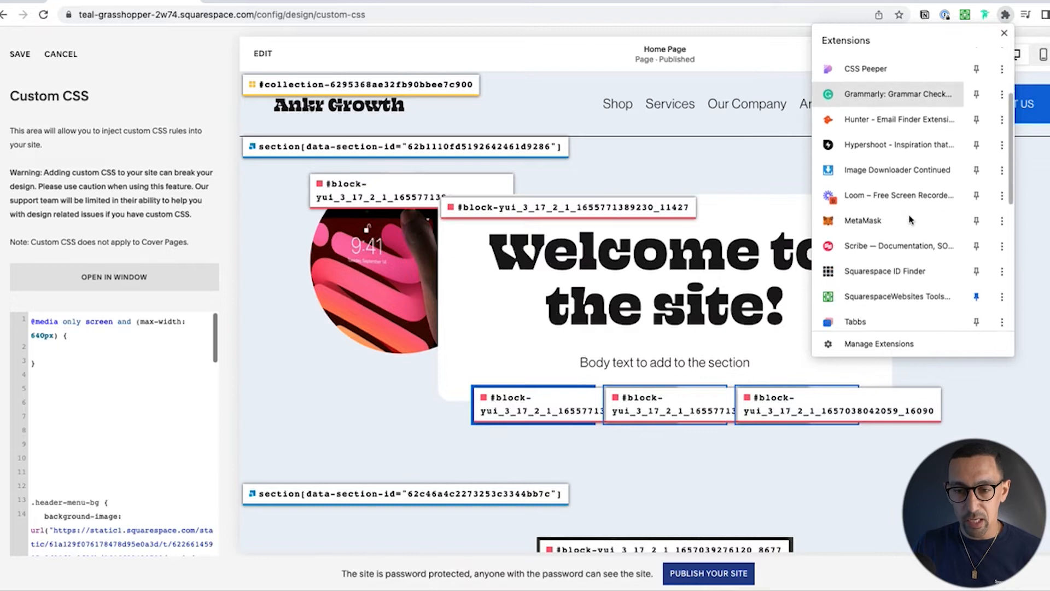
{"action": "left_click", "coordinate": [895, 254]}
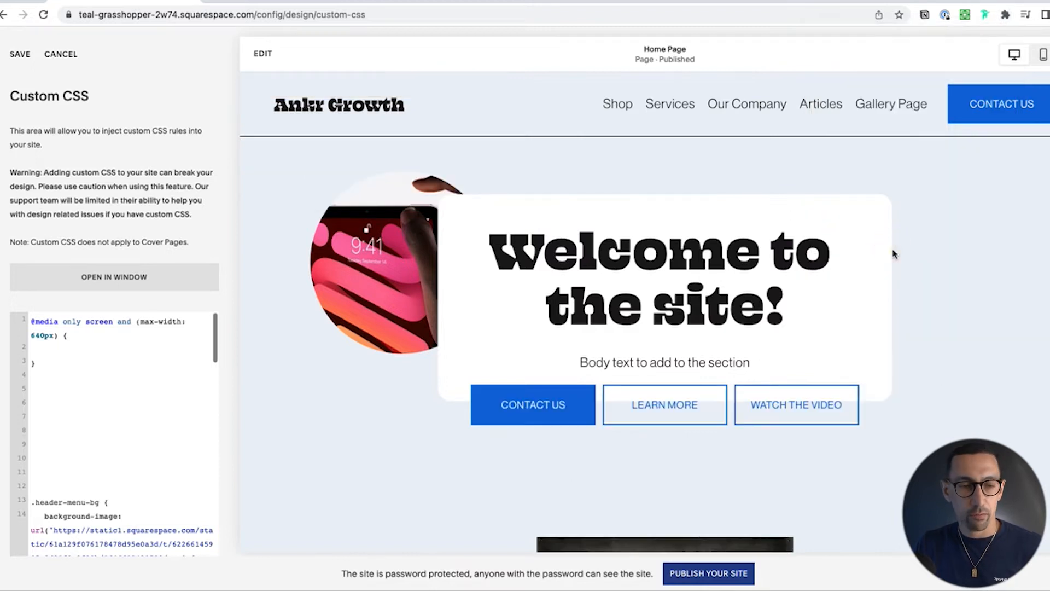
{"action": "left_click", "coordinate": [90, 336]}
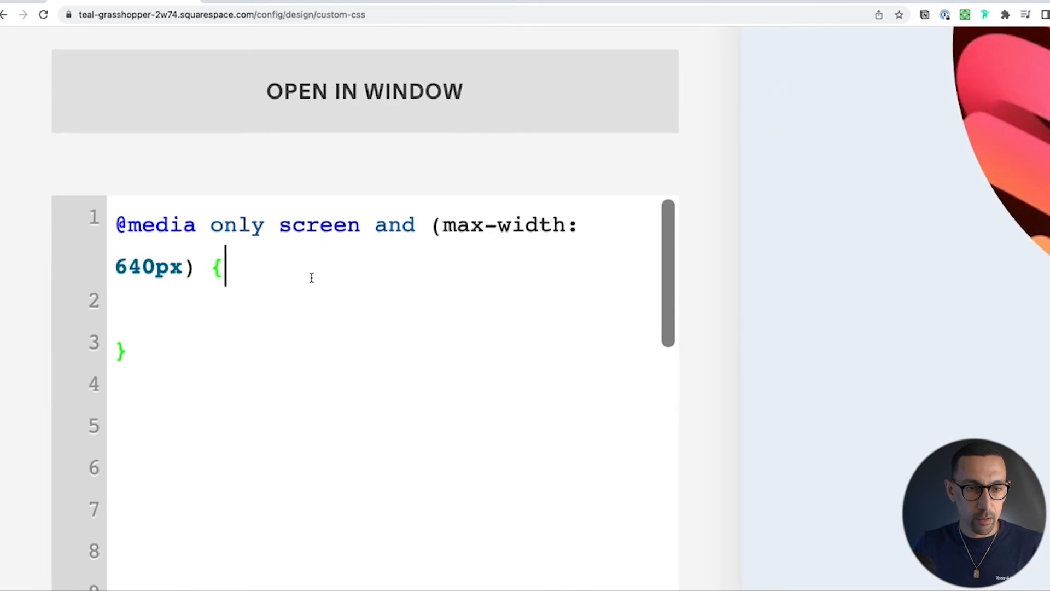
{"action": "left_click", "coordinate": [260, 270]}
{"action": "key", "text": "super+v"}
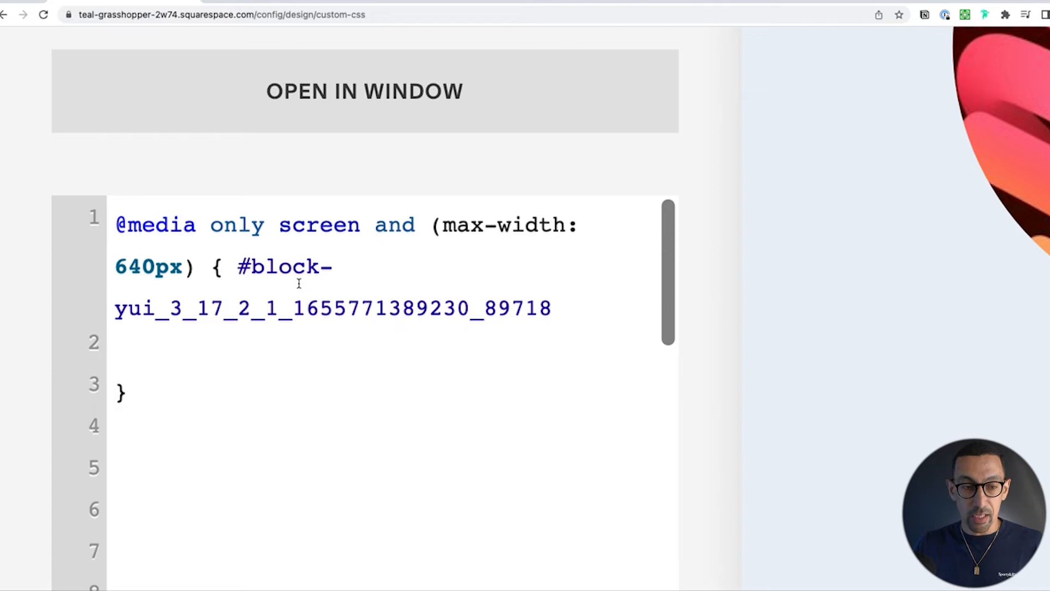
{"action": "left_click", "coordinate": [218, 268]}
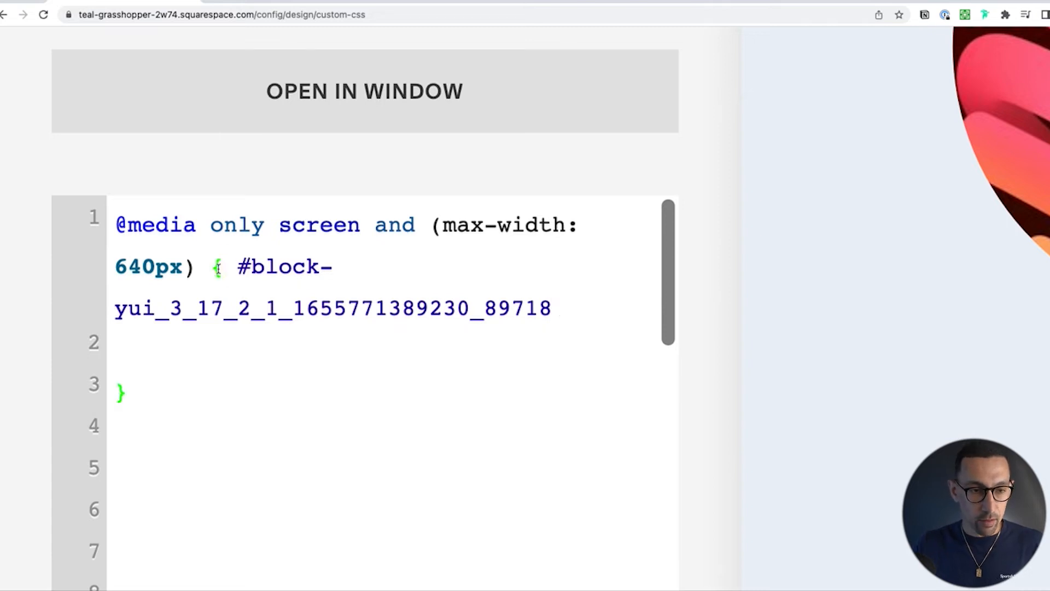
{"action": "key", "text": "Right"}
{"action": "key", "text": "BackSpace"}
{"action": "key", "text": "BackSpace"}
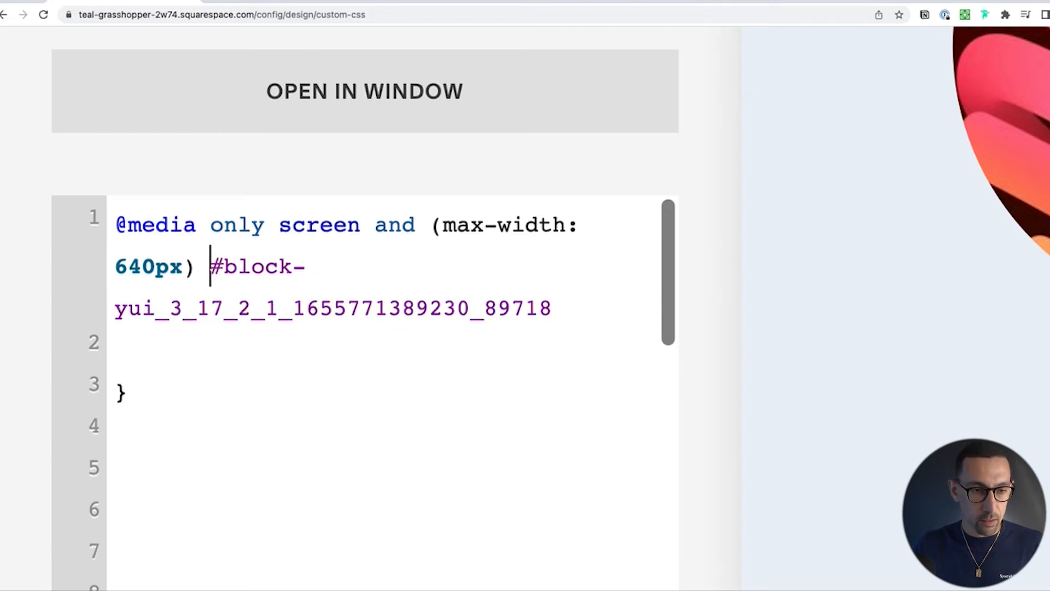
{"action": "type", "text": "{"}
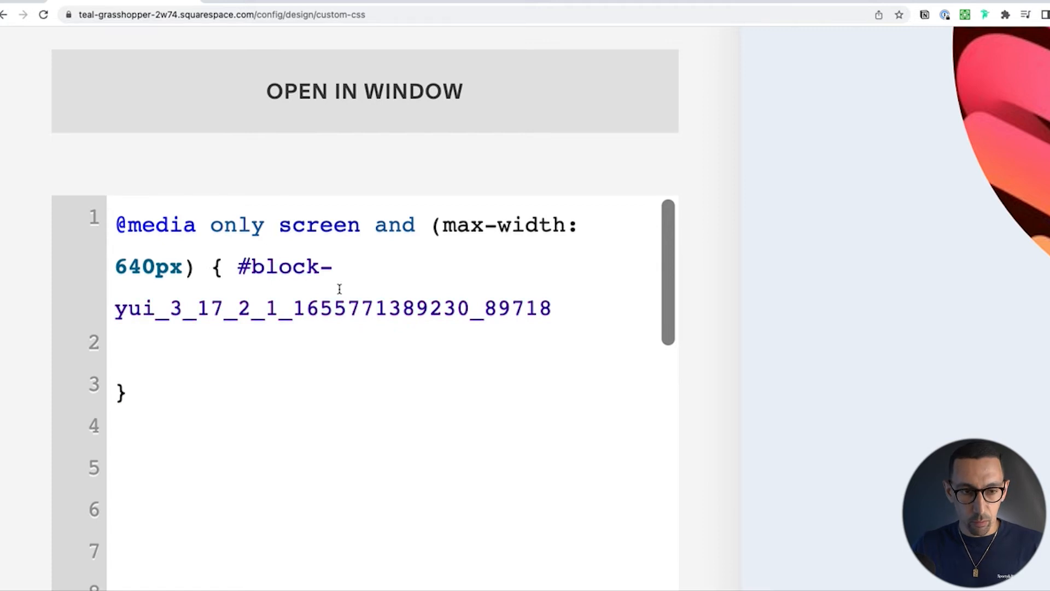
Step: Give the image block ID selector a braced rule containing "display: none;"
{"action": "left_click", "coordinate": [577, 306]}
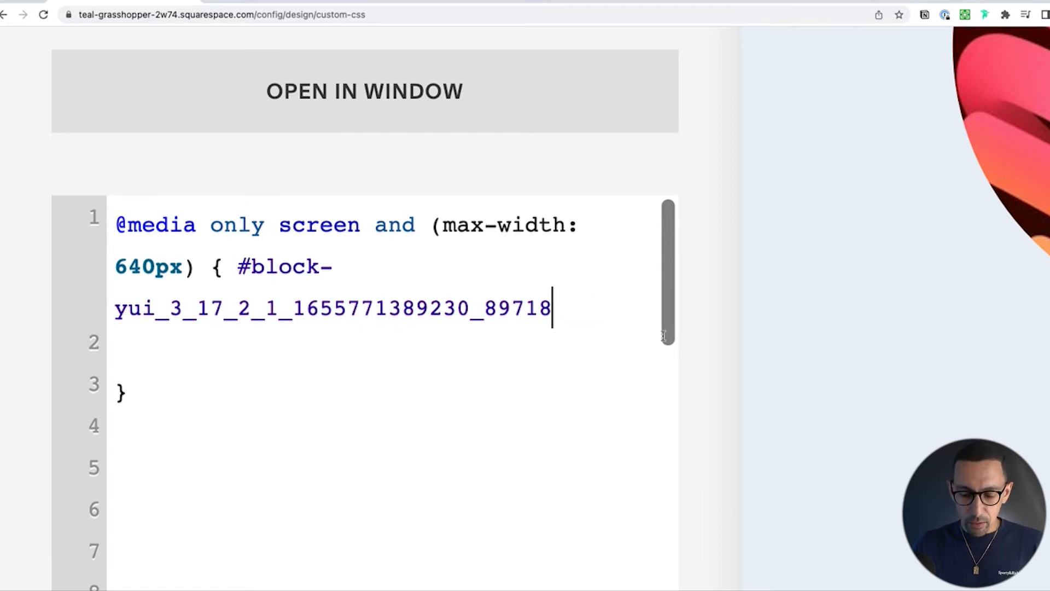
{"action": "type", "text": "{"}
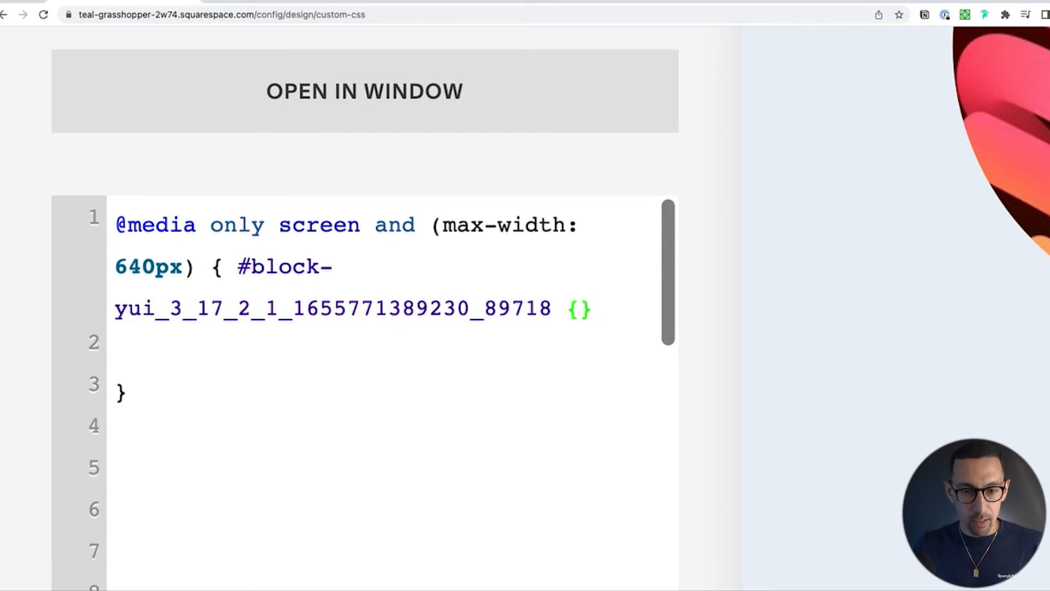
{"action": "key", "text": "Return"}
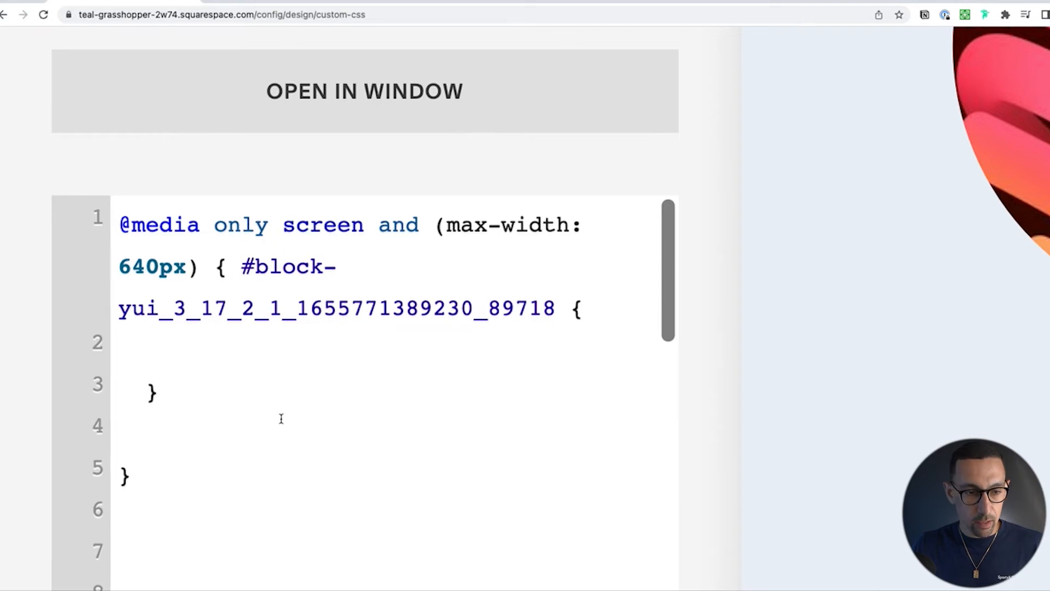
{"action": "type", "text": "display: no"}
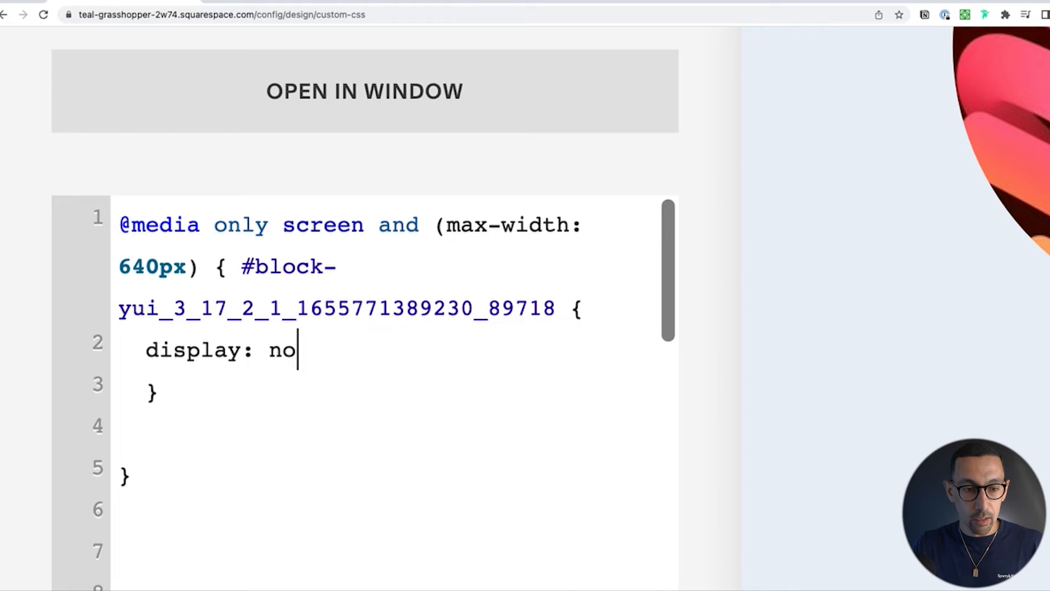
{"action": "type", "text": "ne"}
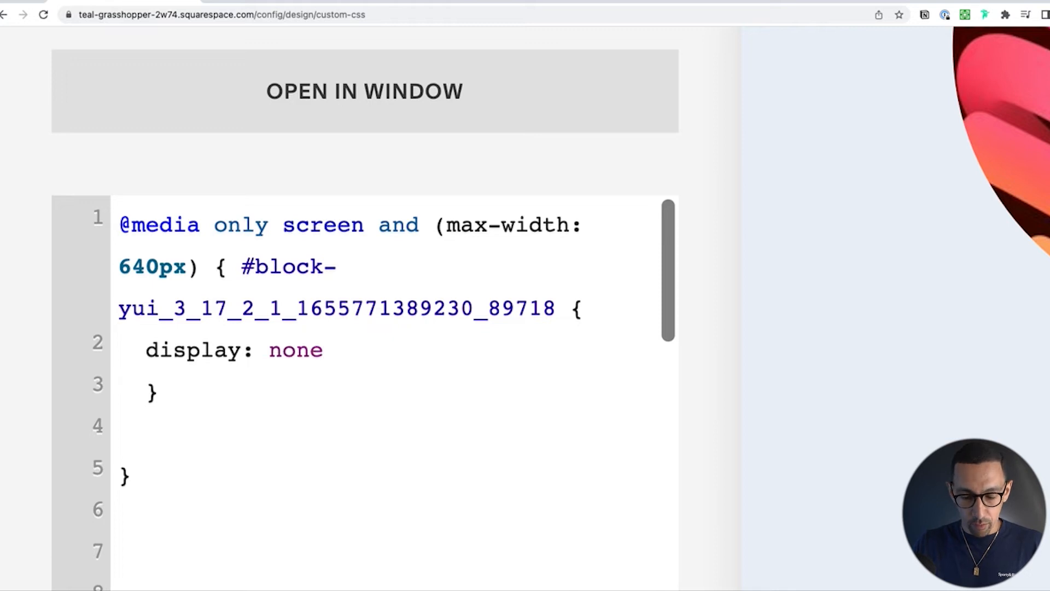
{"action": "type", "text": ";"}
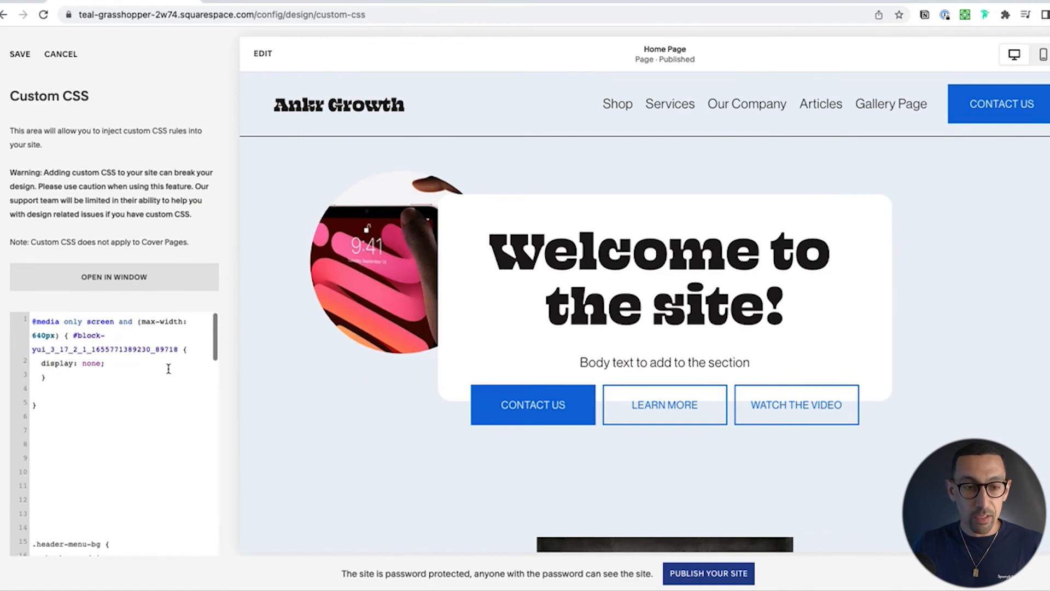
Step: Switch the preview to mobile view and remove the blank line before the media query's closing brace
{"action": "left_click", "coordinate": [1044, 55]}
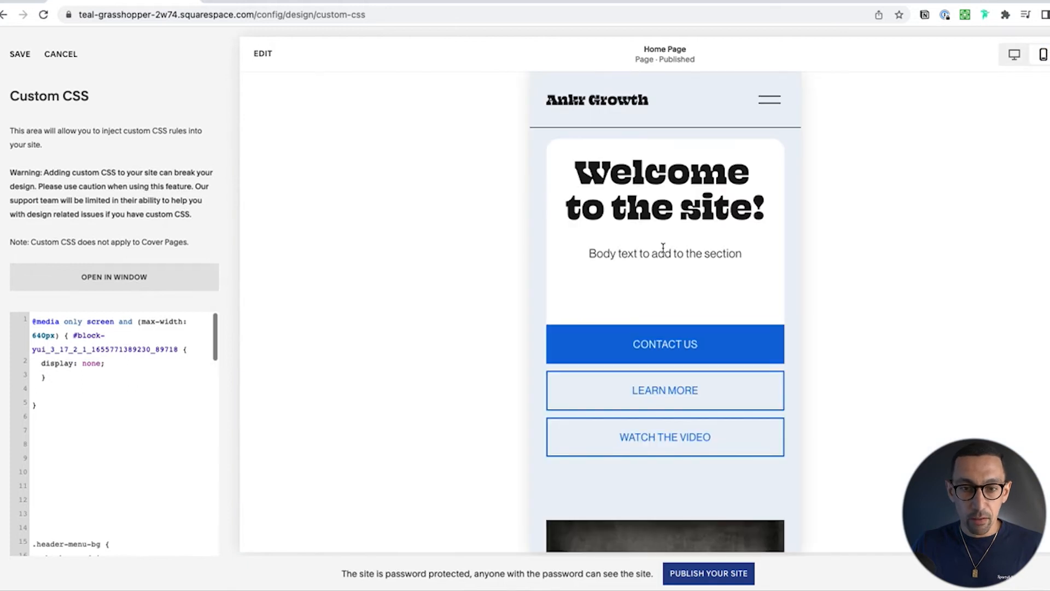
{"action": "left_click", "coordinate": [47, 390]}
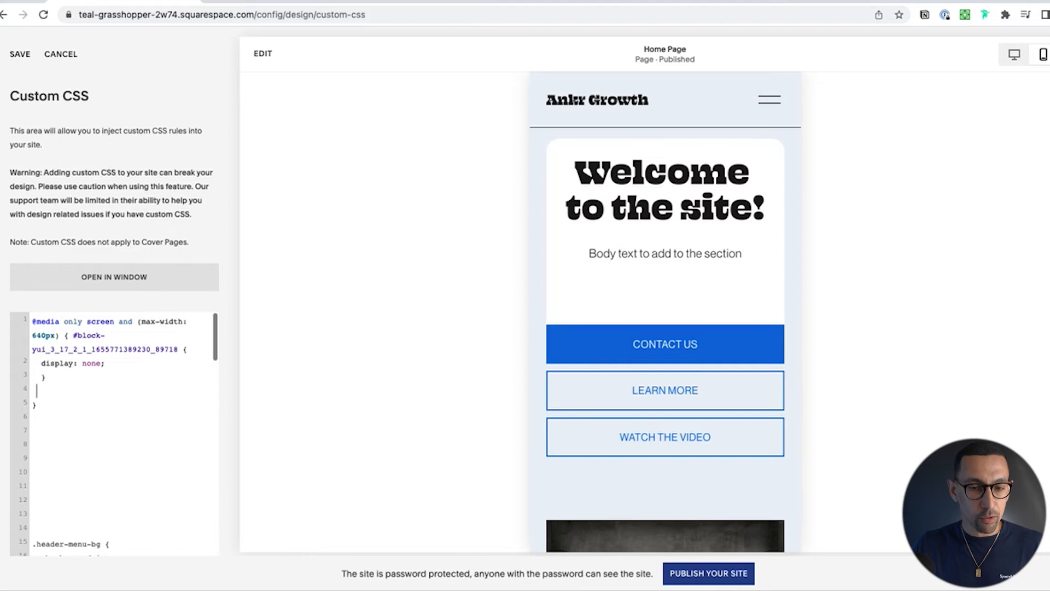
{"action": "key", "text": "BackSpace"}
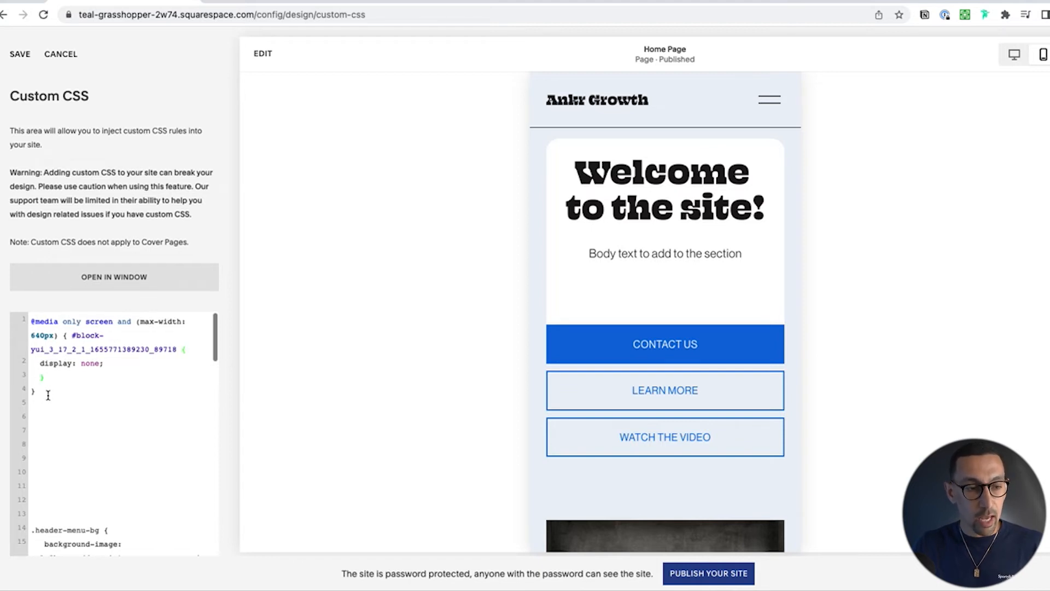
Step: Cut the whole 640px media query out of the custom CSS and save the stylesheet
{"action": "left_click_drag", "start_coordinate": [42, 394], "coordinate": [24, 317]}
{"action": "key", "text": "super+c"}
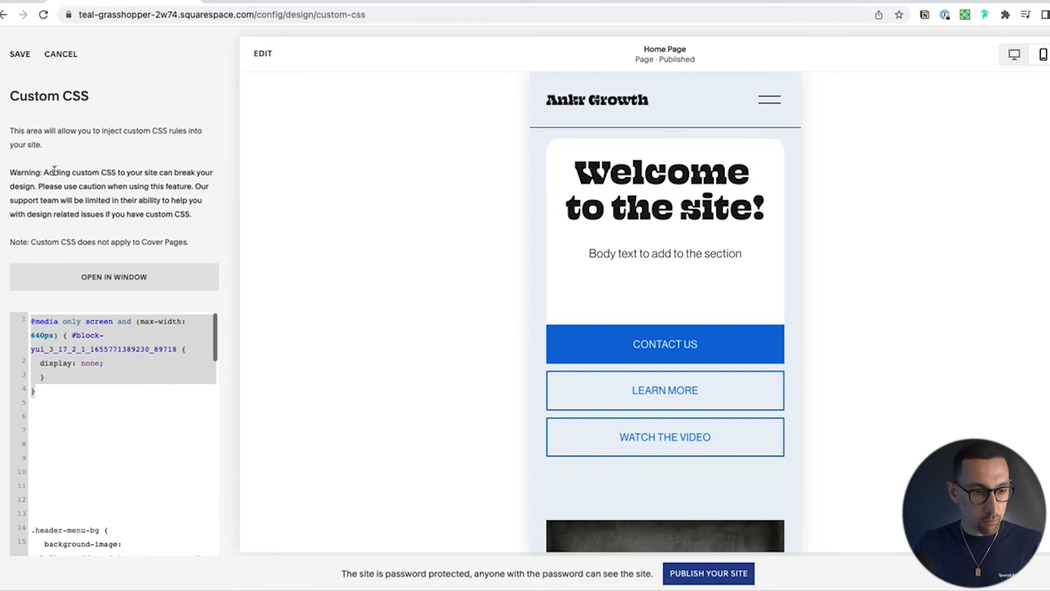
{"action": "key", "text": "BackSpace"}
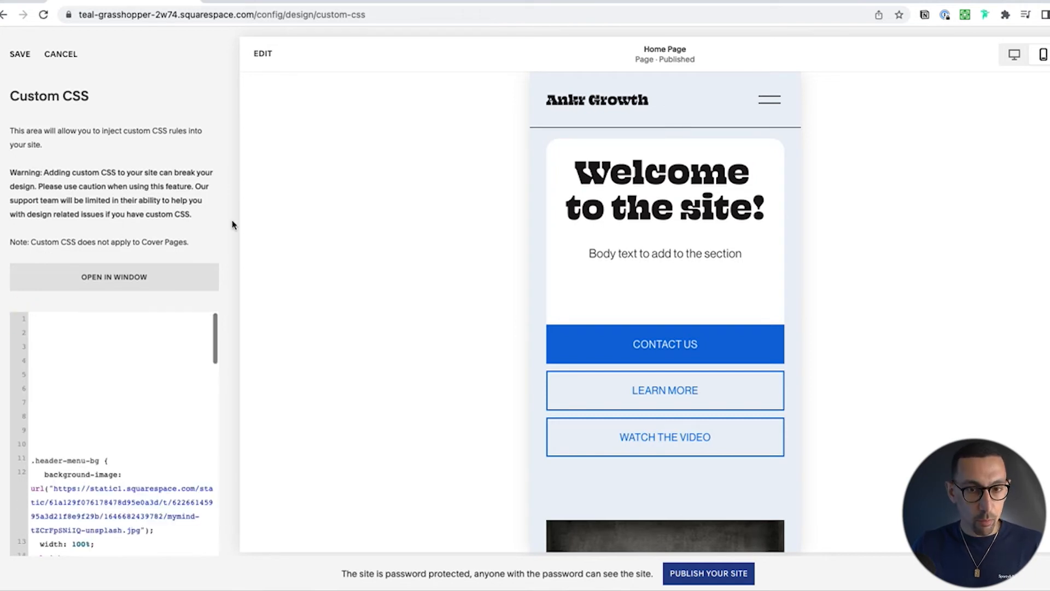
{"action": "left_click", "coordinate": [20, 55]}
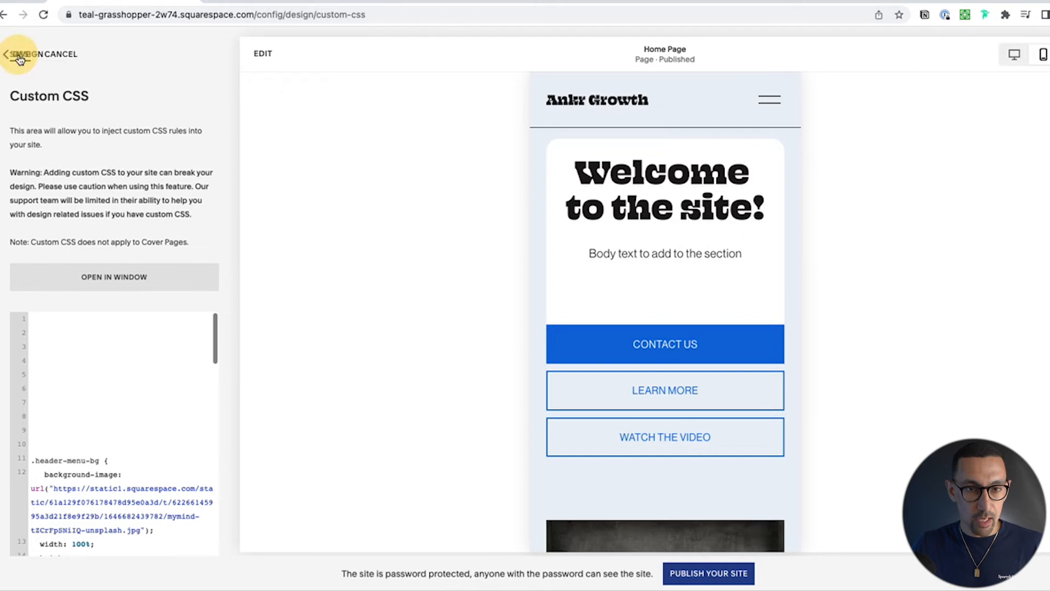
Step: Edit the home page in mobile view, move the welcome text block backward behind the image, and save the page
{"action": "left_click", "coordinate": [262, 55]}
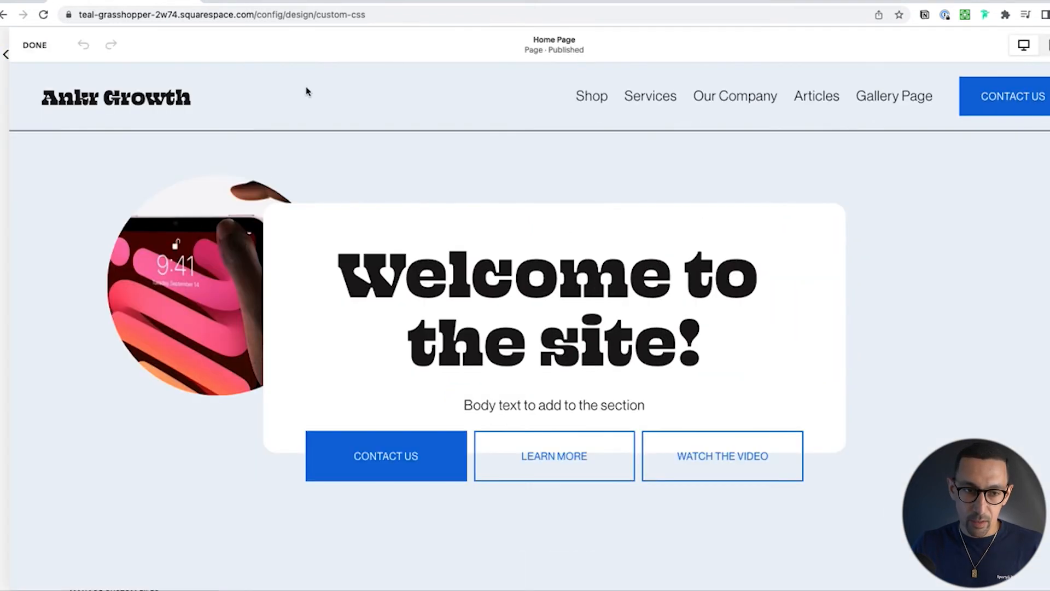
{"action": "left_click", "coordinate": [1047, 44]}
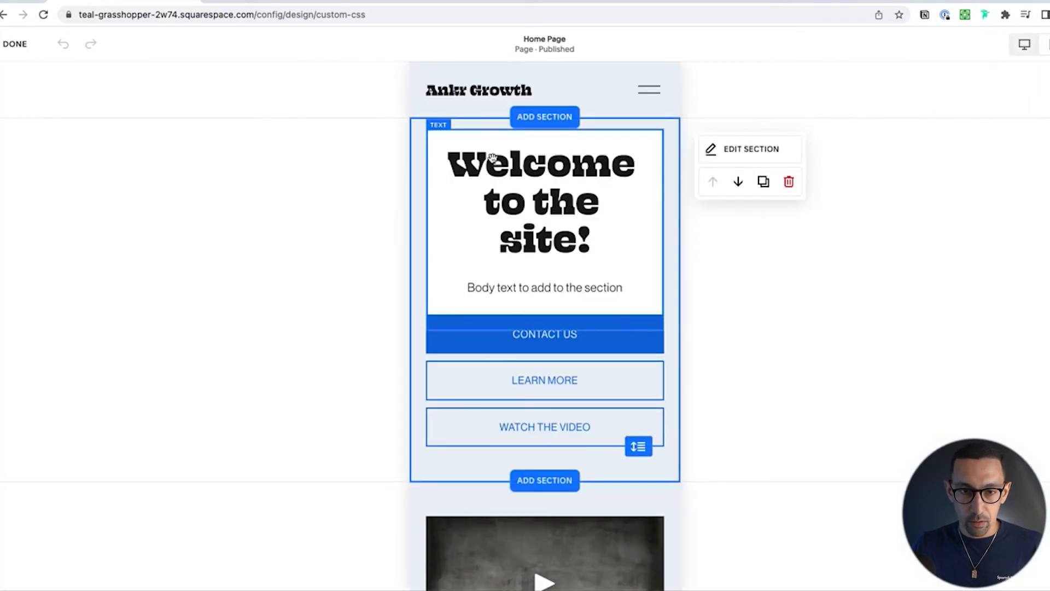
{"action": "left_click", "coordinate": [511, 166]}
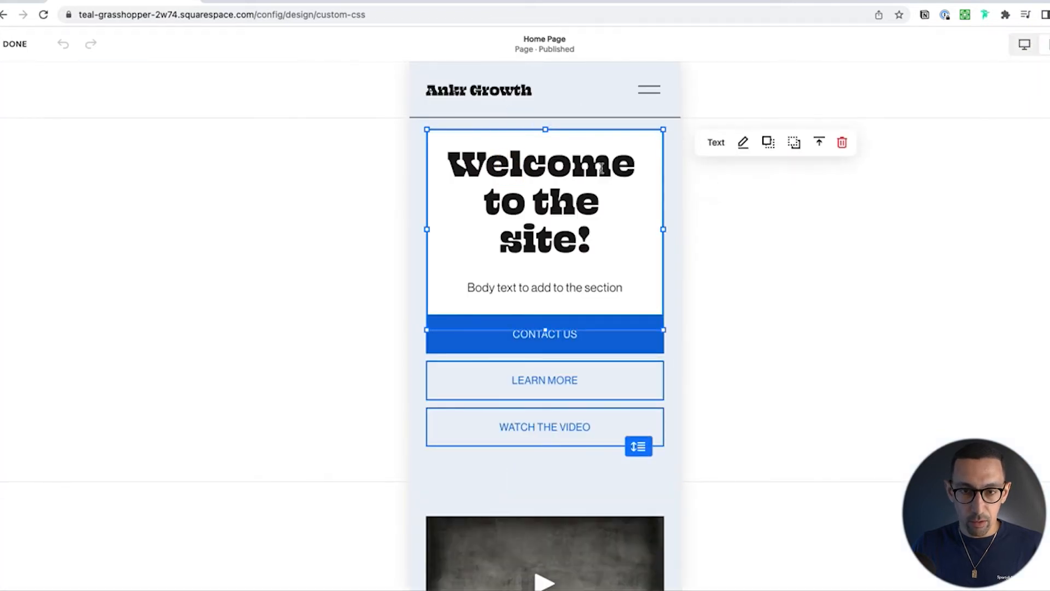
{"action": "left_click", "coordinate": [793, 143]}
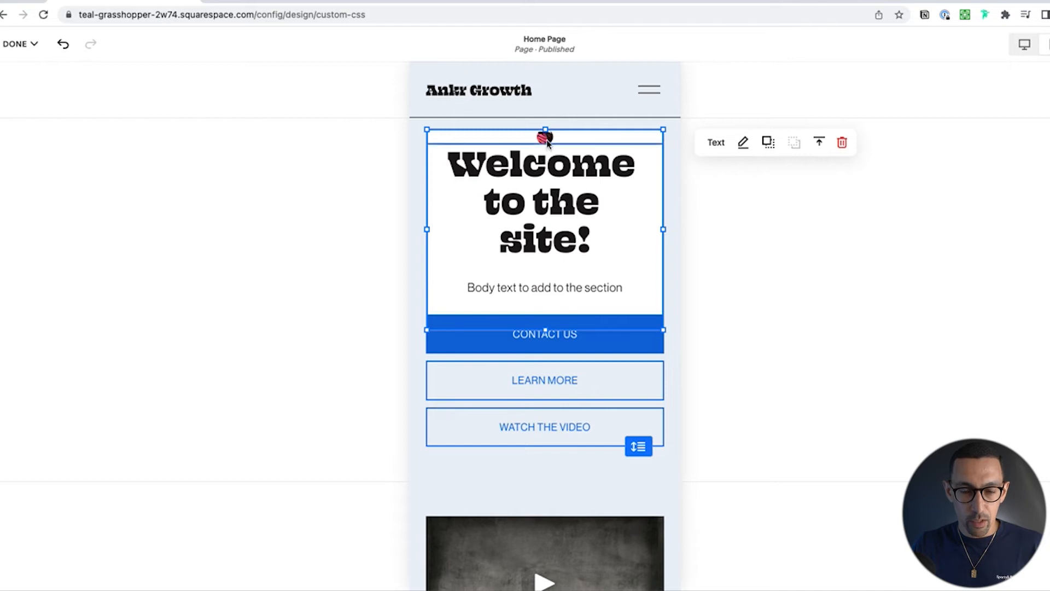
{"action": "left_click", "coordinate": [549, 201]}
{"action": "left_click", "coordinate": [23, 44]}
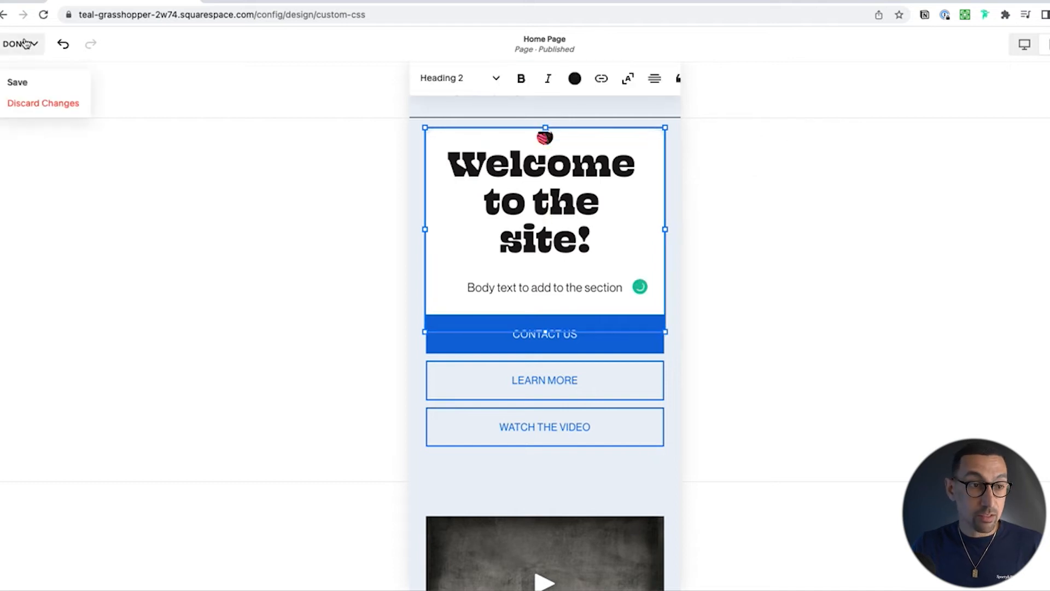
{"action": "left_click", "coordinate": [24, 84]}
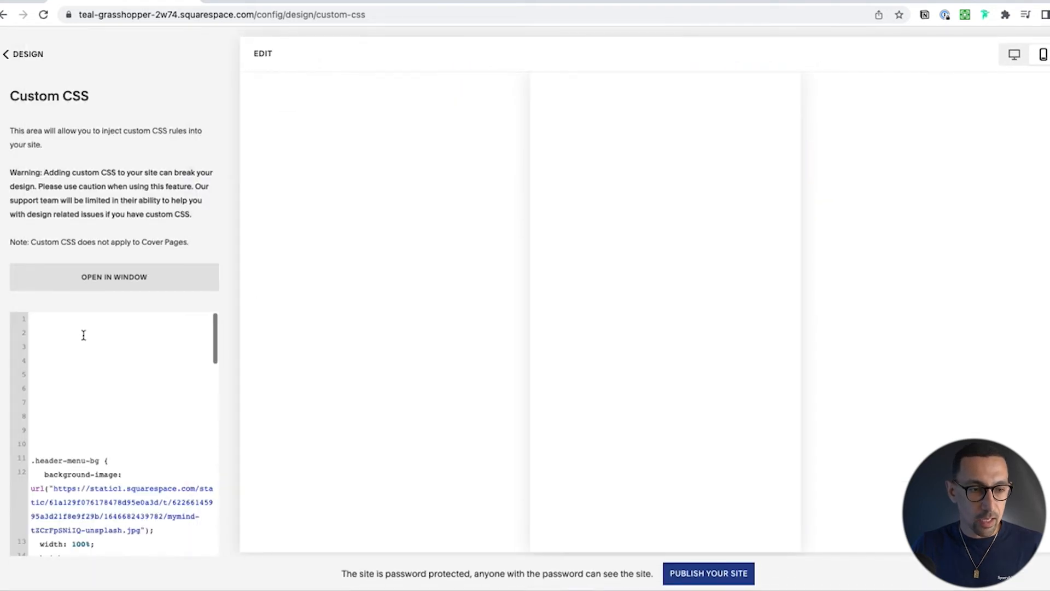
Step: Paste the 640px media query back at the start of the custom CSS and check the mobile preview
{"action": "left_click", "coordinate": [108, 322]}
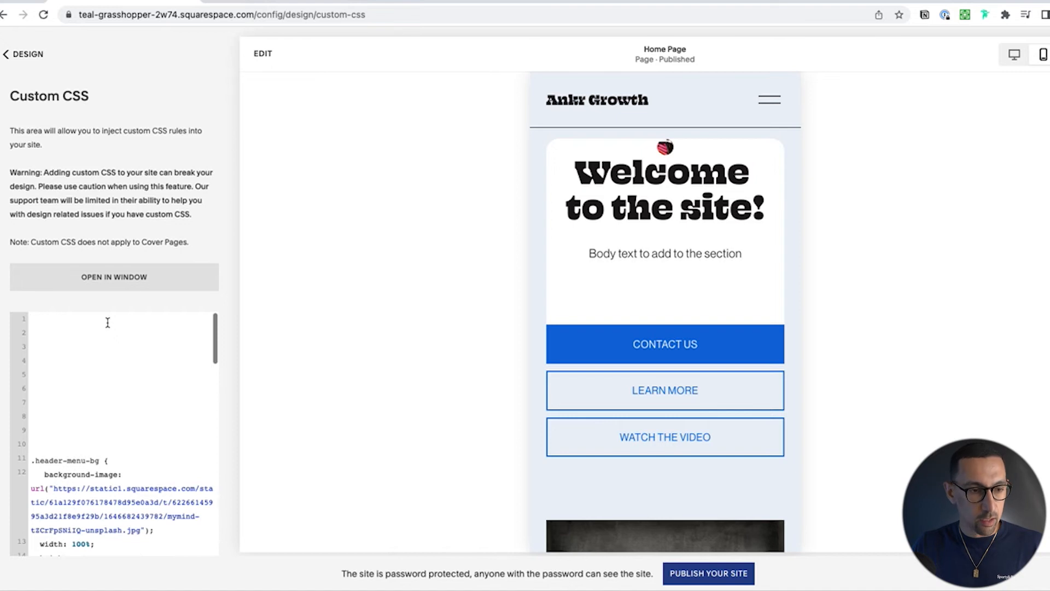
{"action": "key", "text": "super+v"}
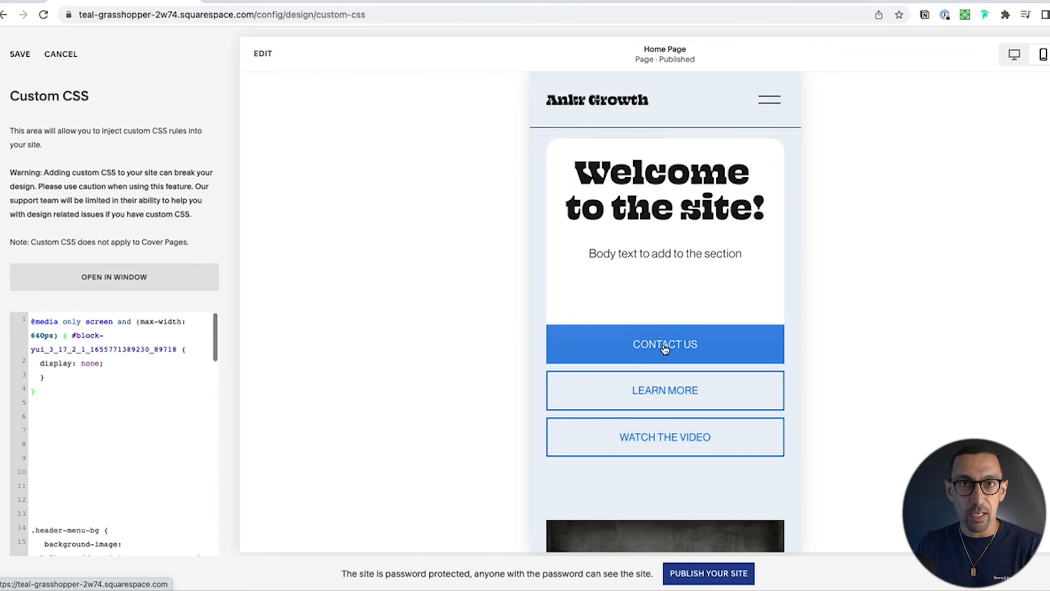
{"action": "scroll", "coordinate": [680, 270], "scroll_direction": "down", "scroll_amount": 1}
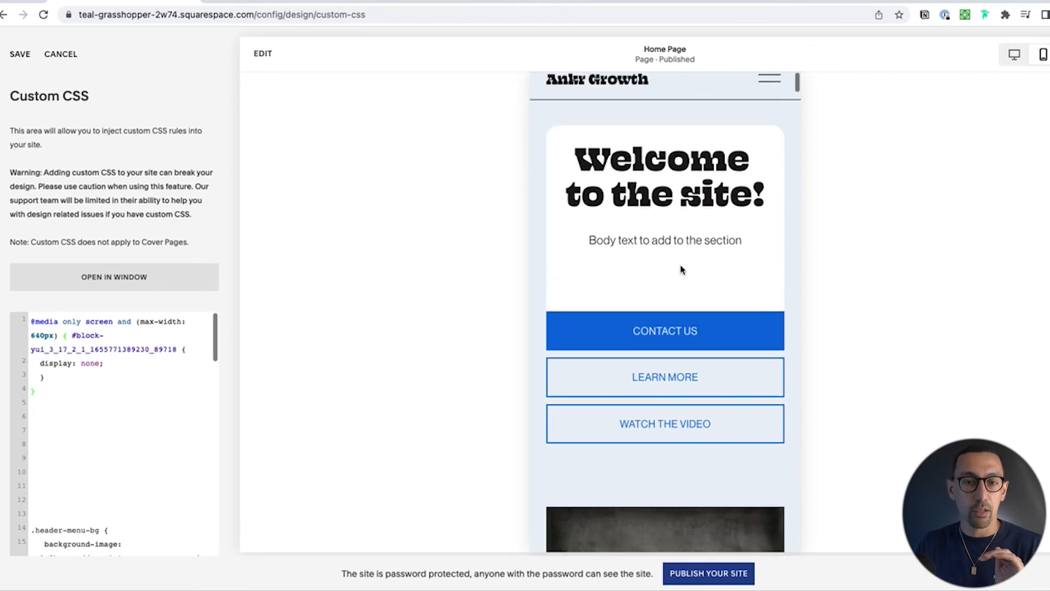
{"action": "scroll", "coordinate": [682, 269], "scroll_direction": "up", "scroll_amount": 1}
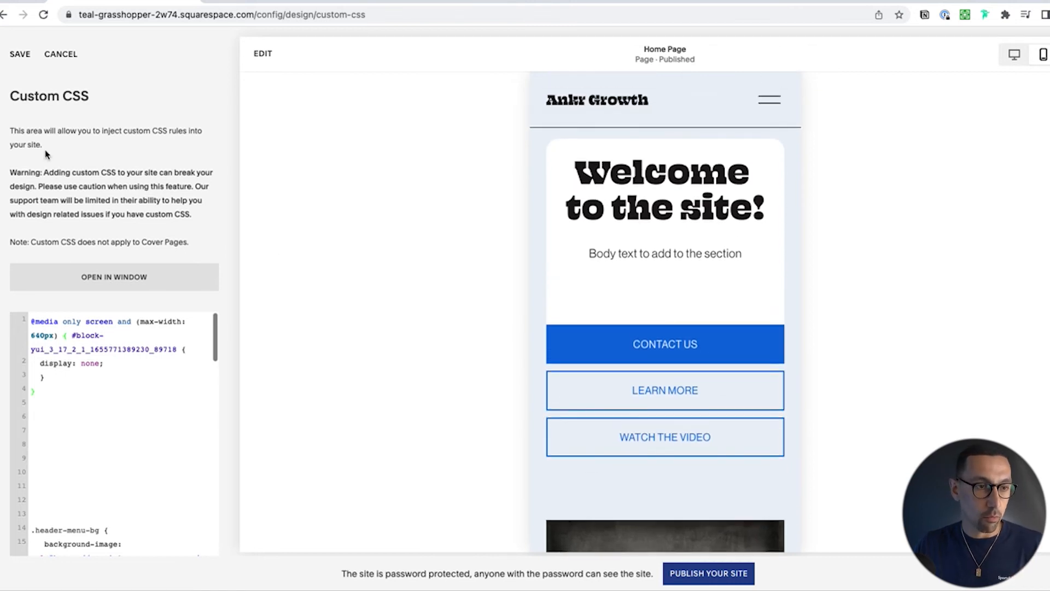
Step: Save the custom CSS and reload the site in the narrow incognito window to check the hero section
{"action": "left_click_drag", "start_coordinate": [1, 73], "coordinate": [723, 17]}
{"action": "key", "text": "super+r"}
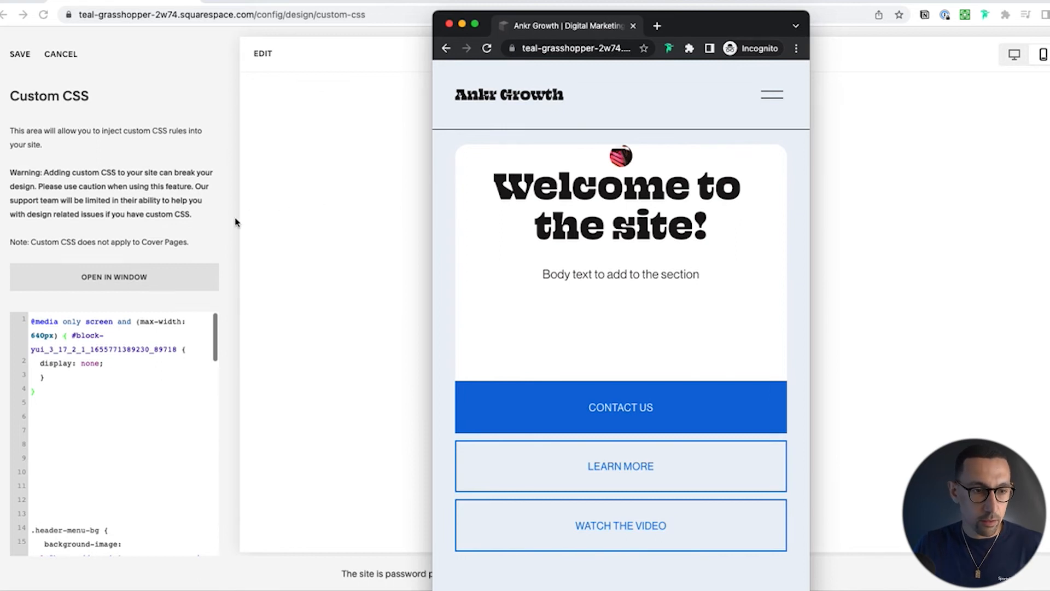
{"action": "left_click", "coordinate": [180, 204]}
{"action": "left_click", "coordinate": [24, 61]}
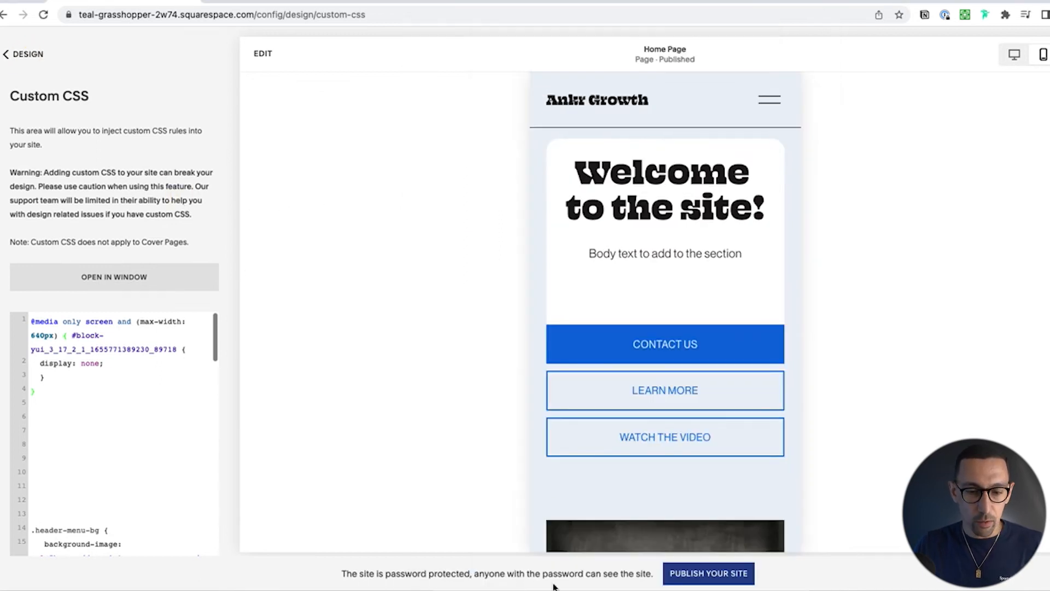
{"action": "left_click", "coordinate": [555, 589]}
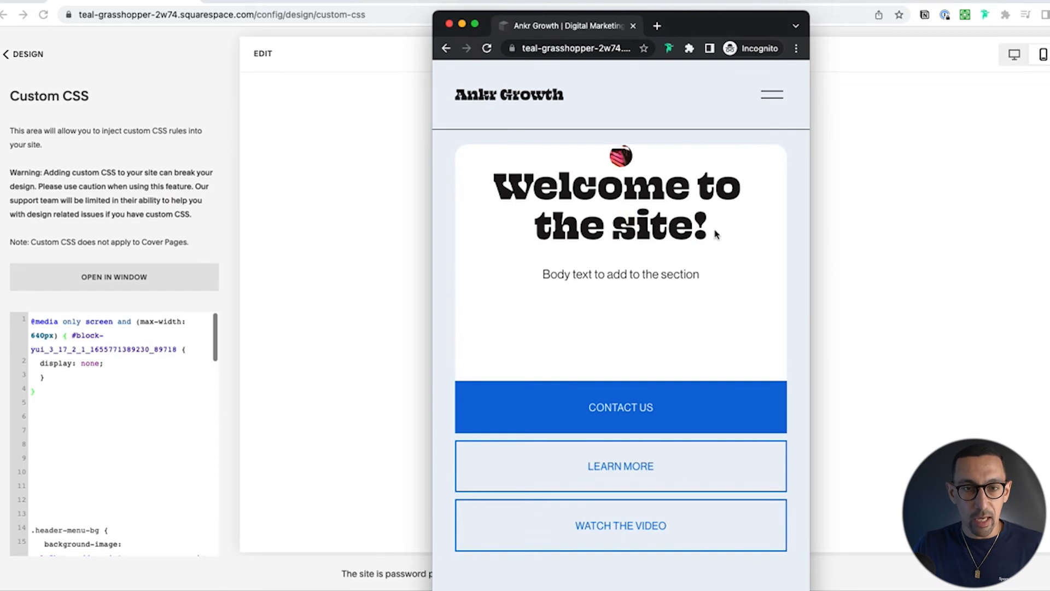
{"action": "key", "text": "super+r"}
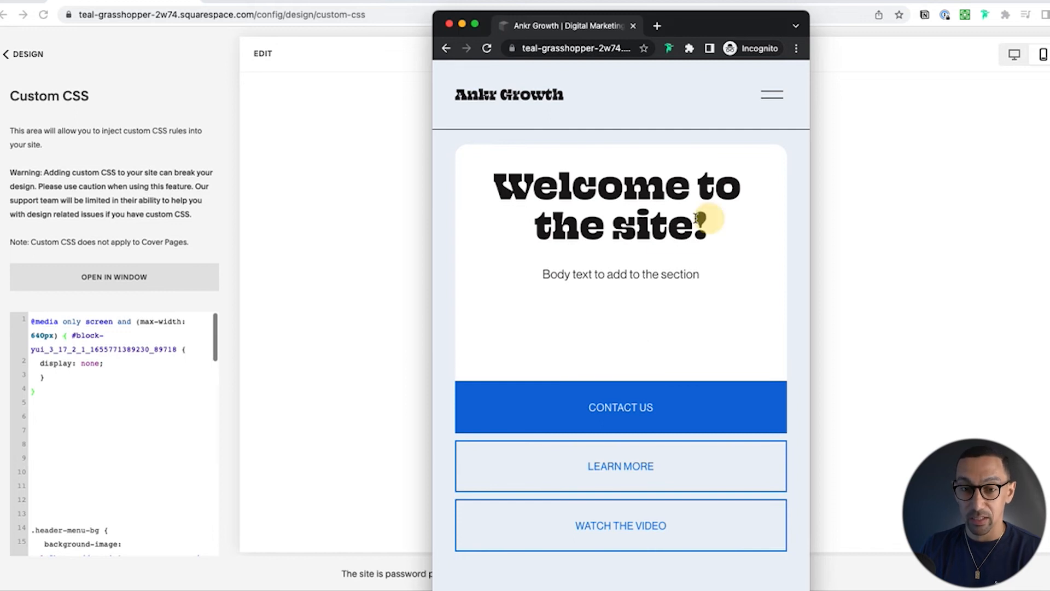
{"action": "left_click_drag", "start_coordinate": [708, 219], "coordinate": [501, 174]}
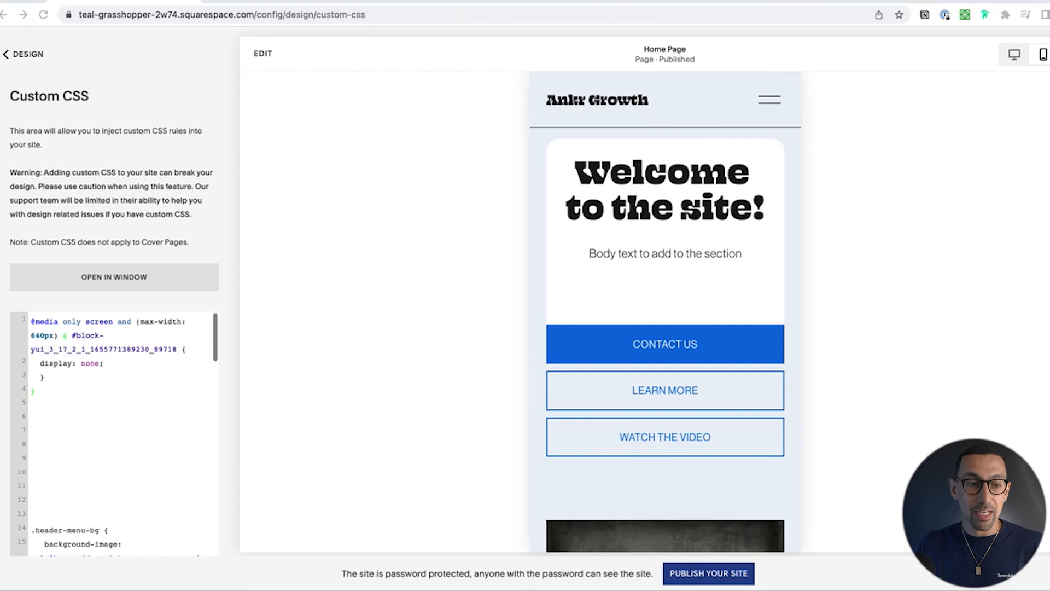
Step: Add !important to the image block's declaration so it reads "display: none !important;"
{"action": "left_click", "coordinate": [137, 368]}
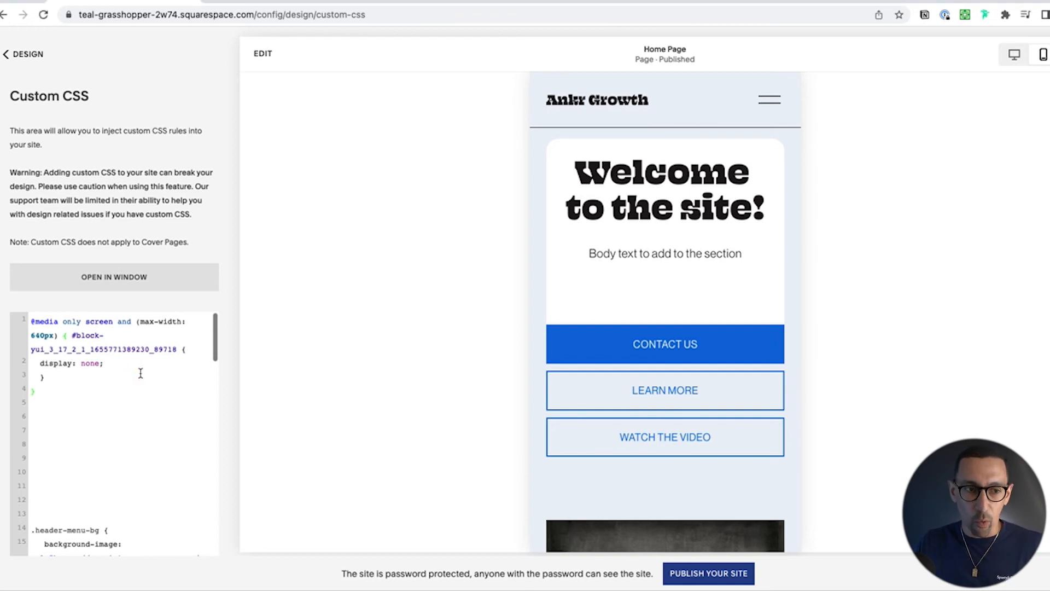
{"action": "scroll", "coordinate": [90, 371], "scroll_direction": "up", "scroll_amount": 5}
{"action": "left_click", "coordinate": [325, 264]}
{"action": "type", "text": "!imp"}
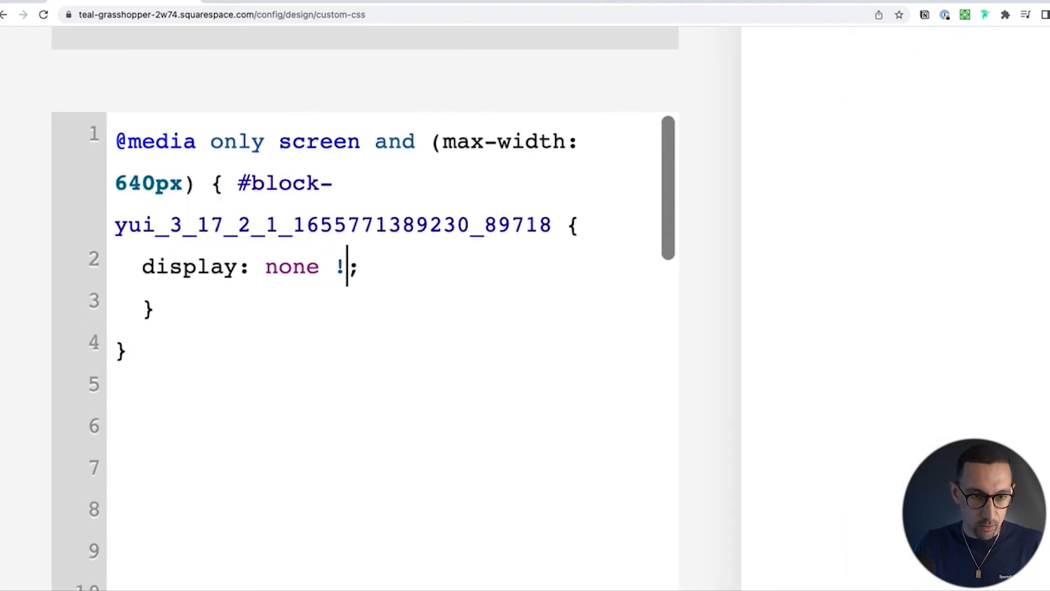
{"action": "type", "text": "ortant"}
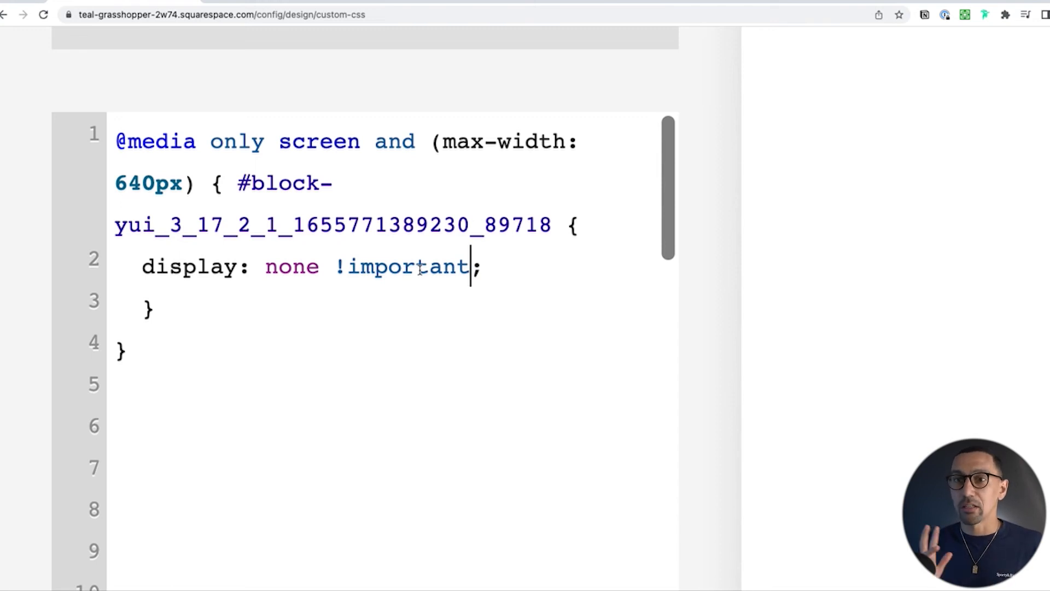
{"action": "left_click", "coordinate": [387, 295]}
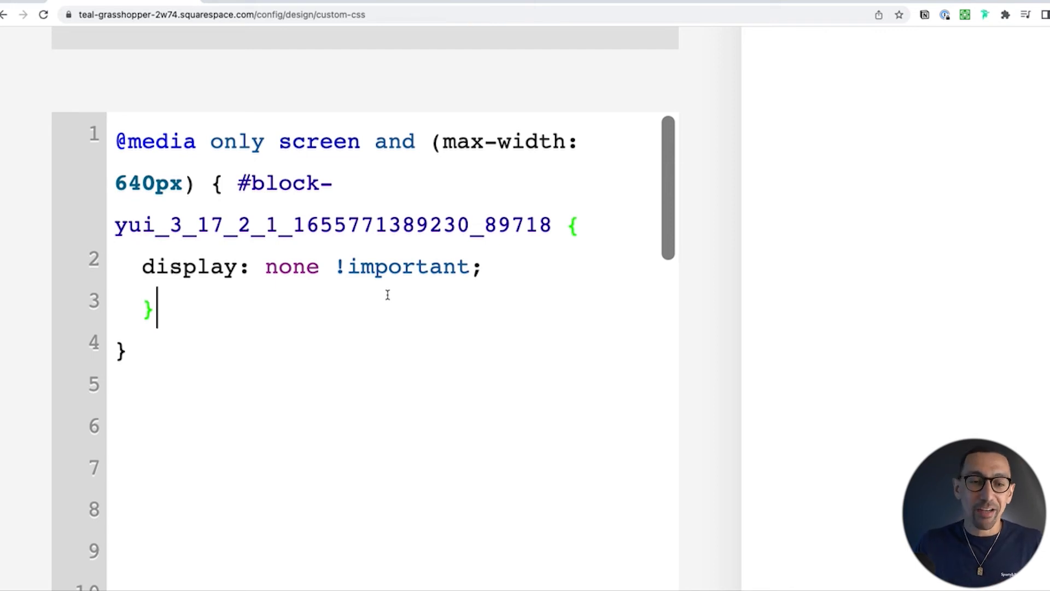
{"action": "scroll", "coordinate": [388, 295], "scroll_direction": "down", "scroll_amount": 5}
{"action": "scroll", "coordinate": [715, 305], "scroll_direction": "down", "scroll_amount": 3}
{"action": "scroll", "coordinate": [715, 305], "scroll_direction": "up", "scroll_amount": 3}
{"action": "scroll", "coordinate": [715, 306], "scroll_direction": "up", "scroll_amount": 1}
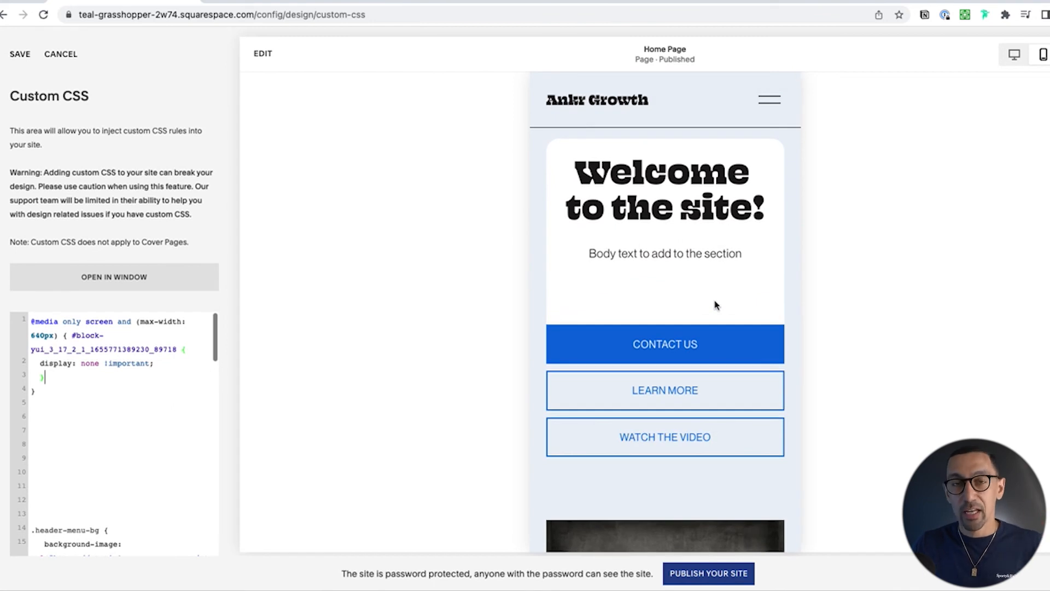